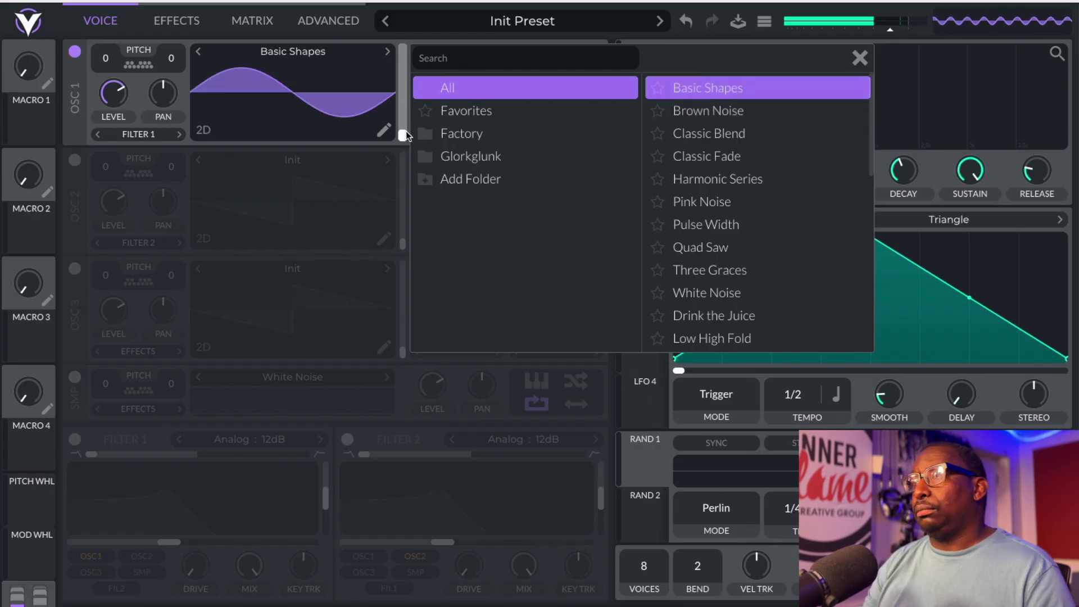
click(350, 16)
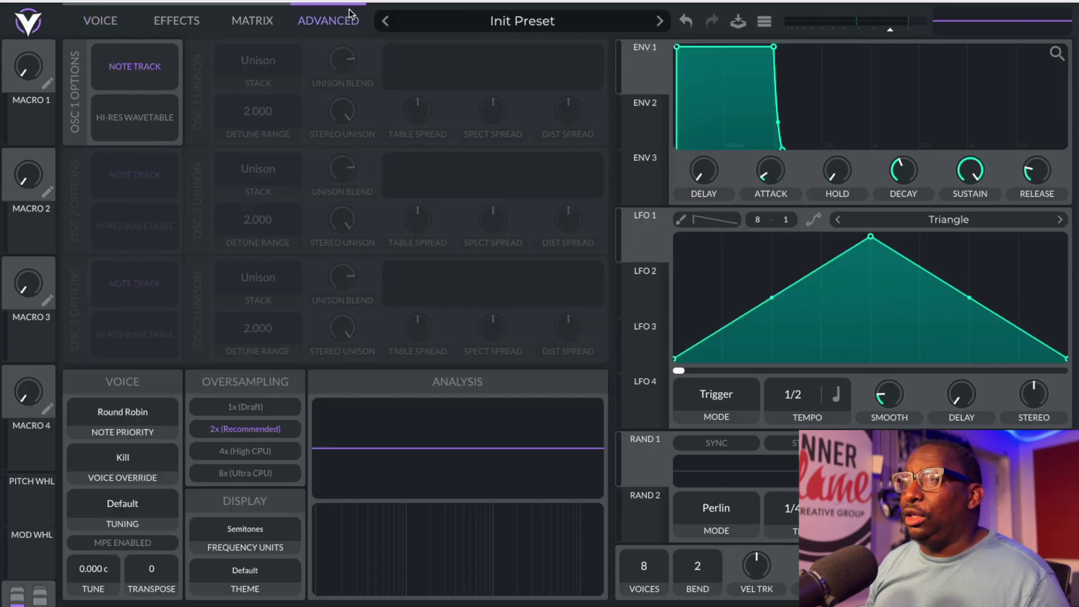
click(115, 25)
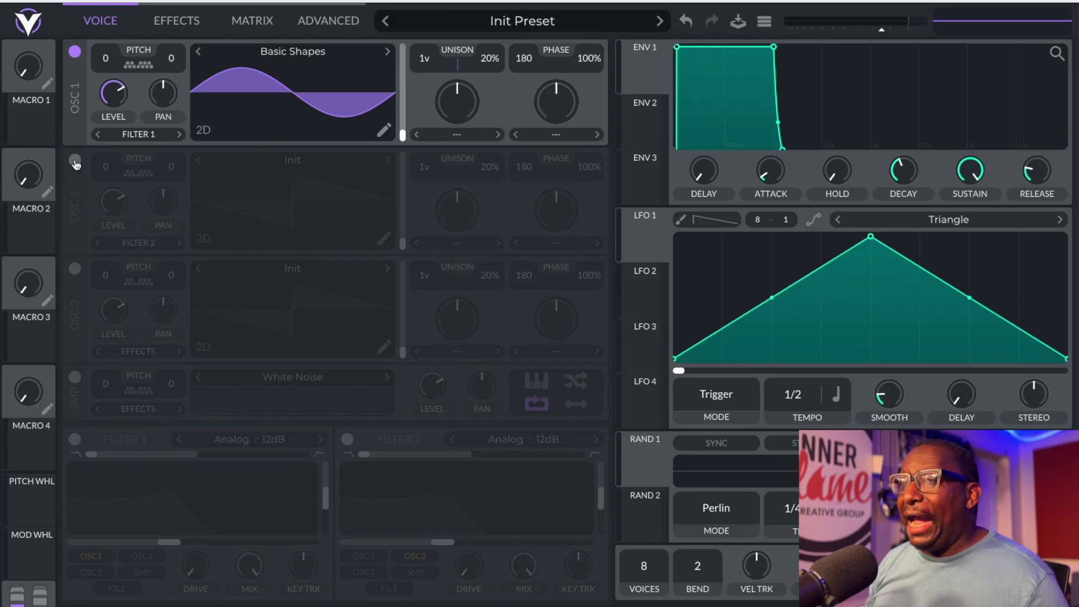
Enable oscillator 2, load the Basic Shapes wavetable and move its frame position to the square wave
click(75, 162)
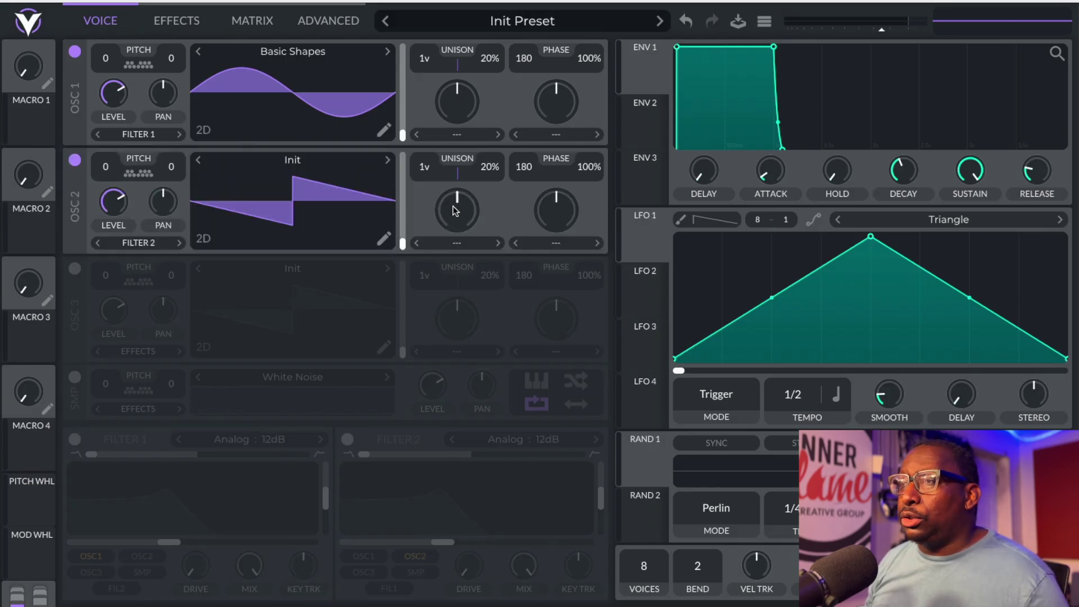
click(314, 162)
click(698, 196)
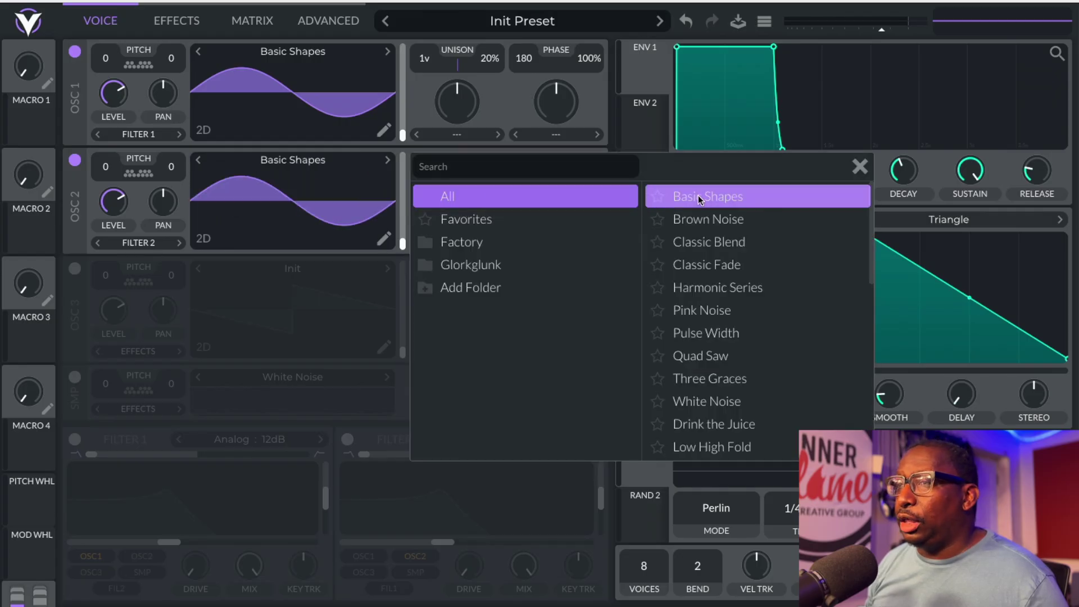
drag(402, 246, 401, 195)
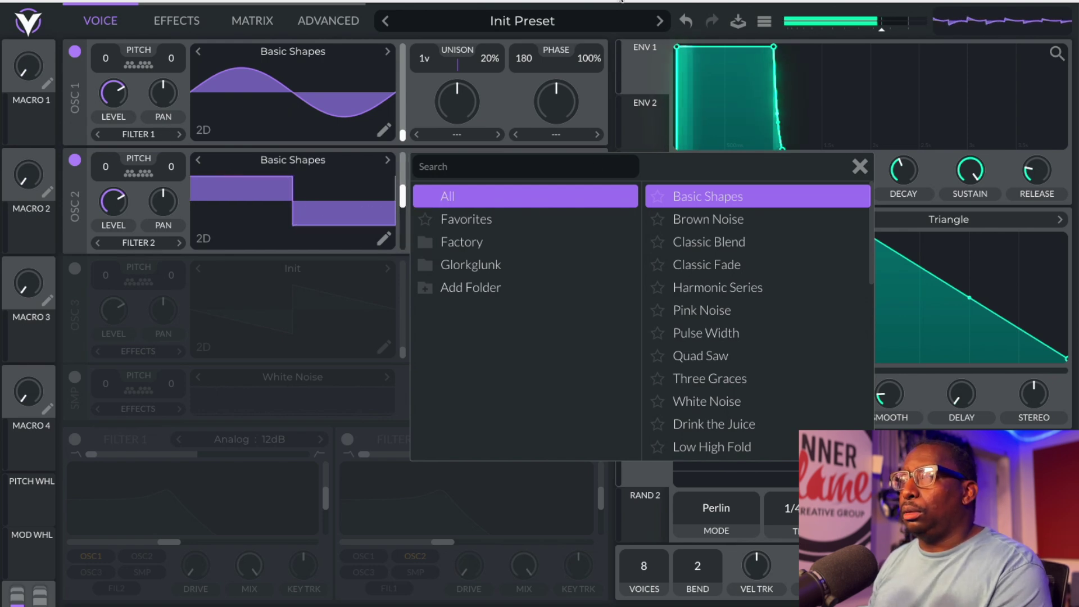
click(393, 450)
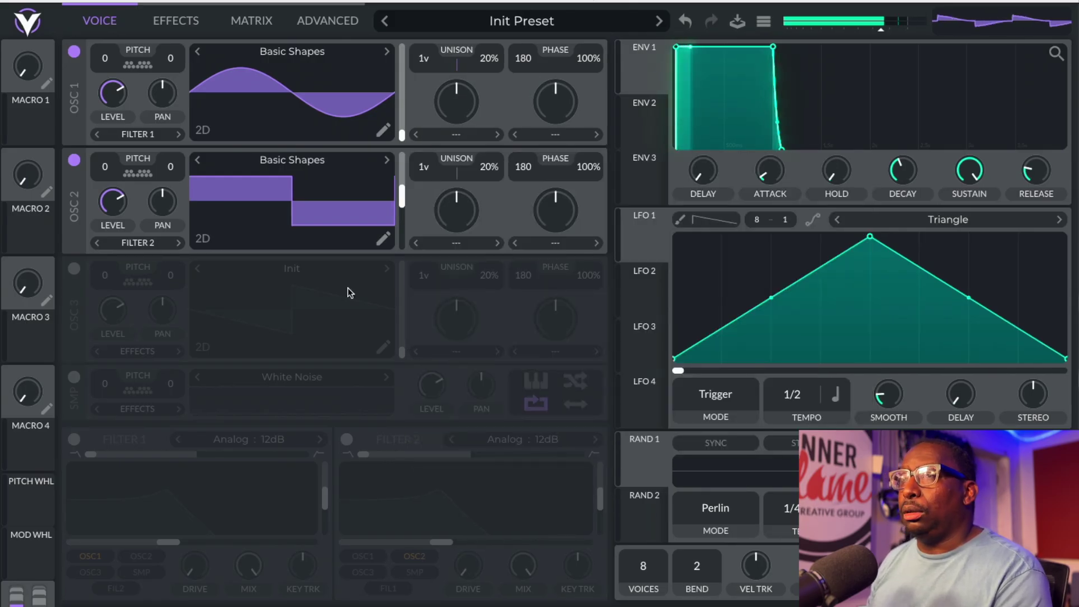
Set oscillator 2's level to about 0.049, pan it slightly right and set its fine tune to 56
drag(114, 202, 104, 247)
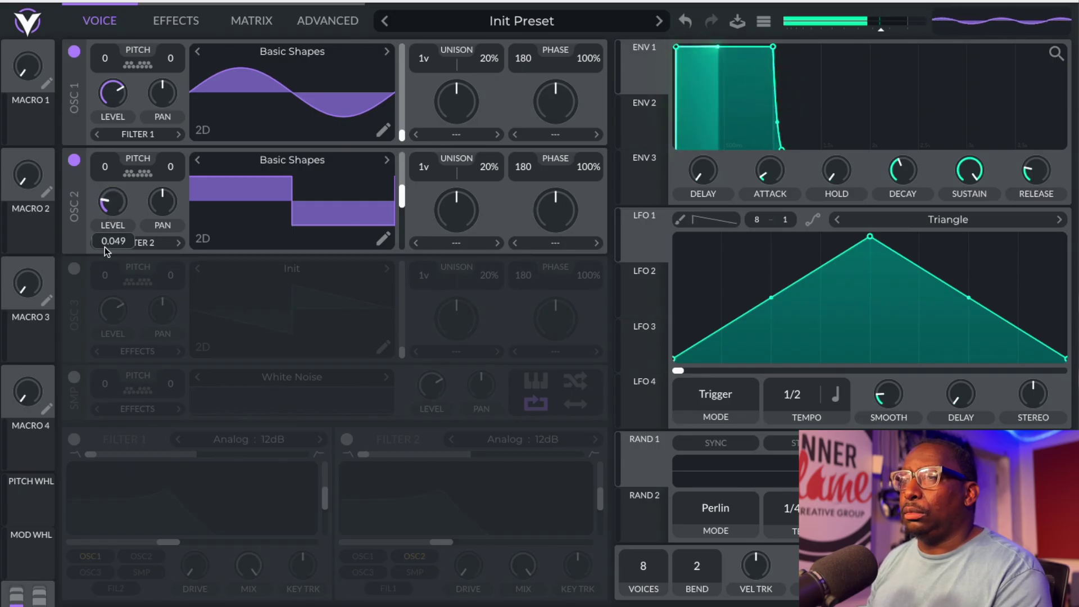
drag(152, 203, 169, 179)
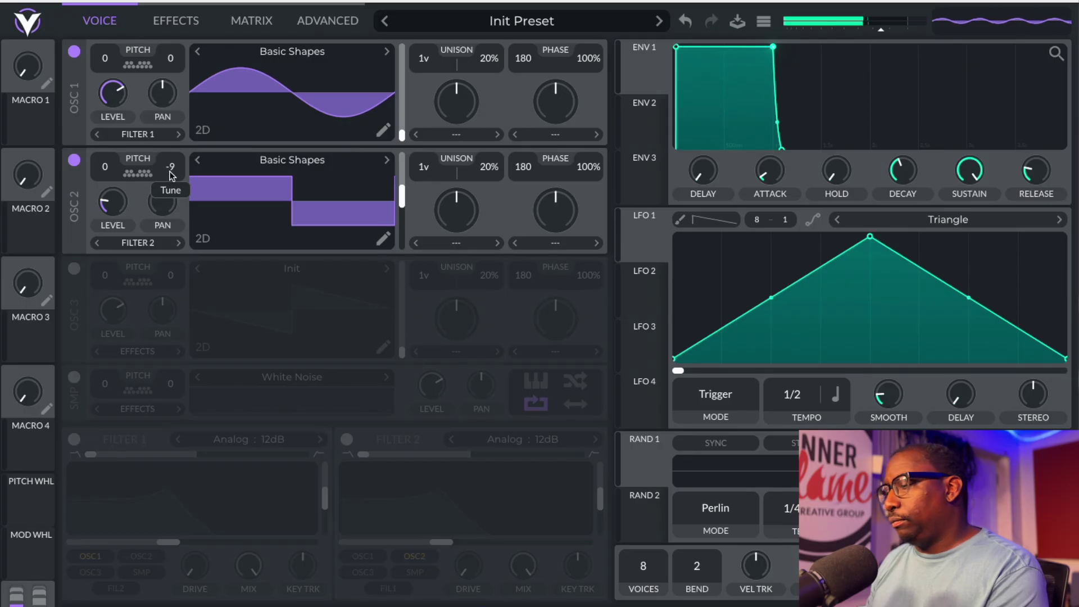
drag(170, 176, 180, 135)
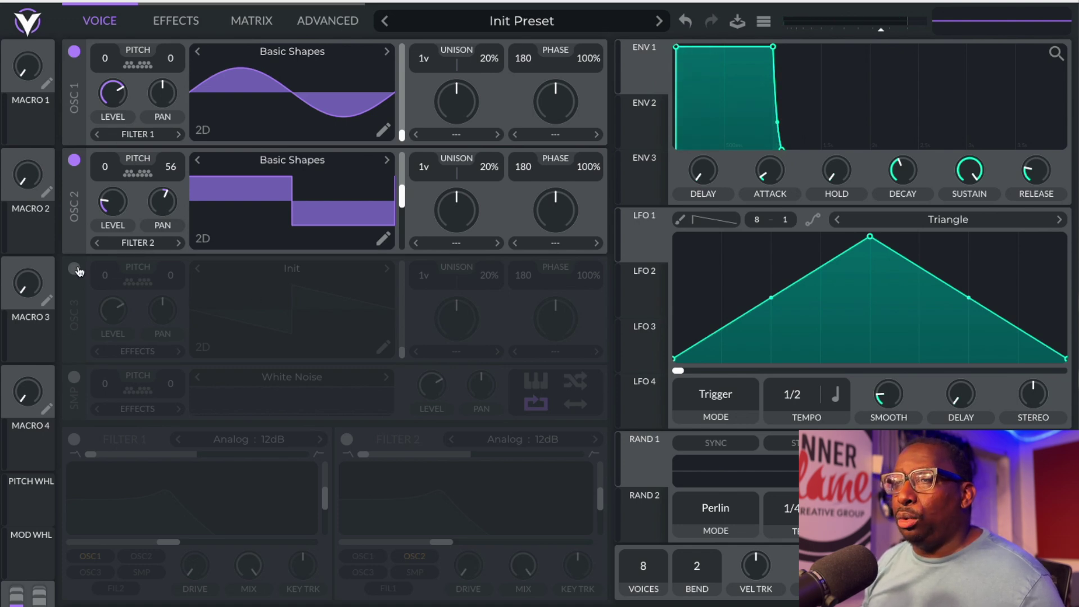
Enable oscillator 3 with the Flange Sqrowl wavetable and pan it slightly left
click(74, 268)
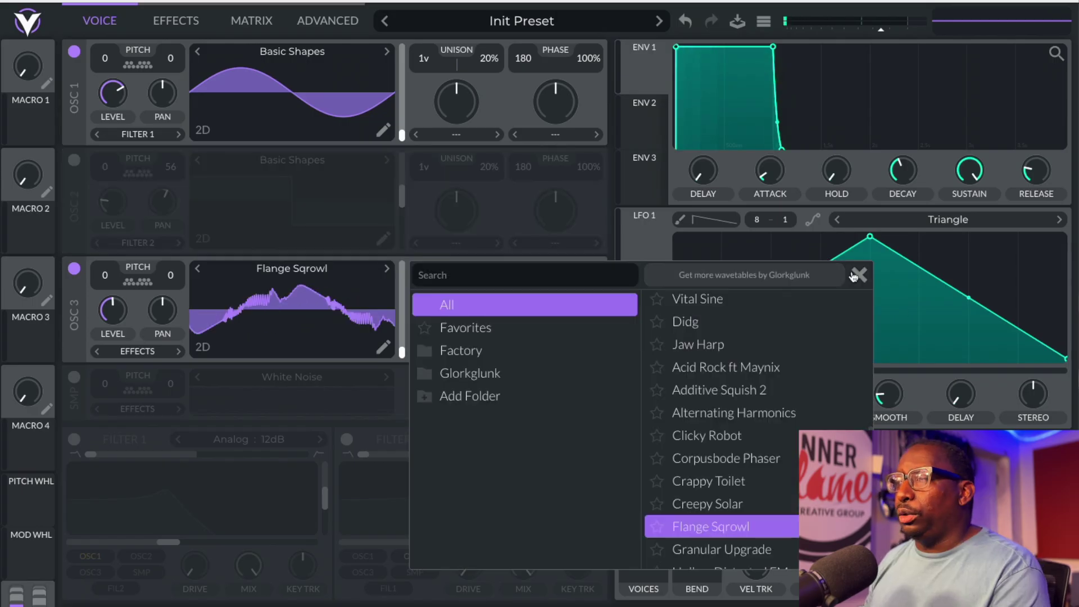
click(857, 274)
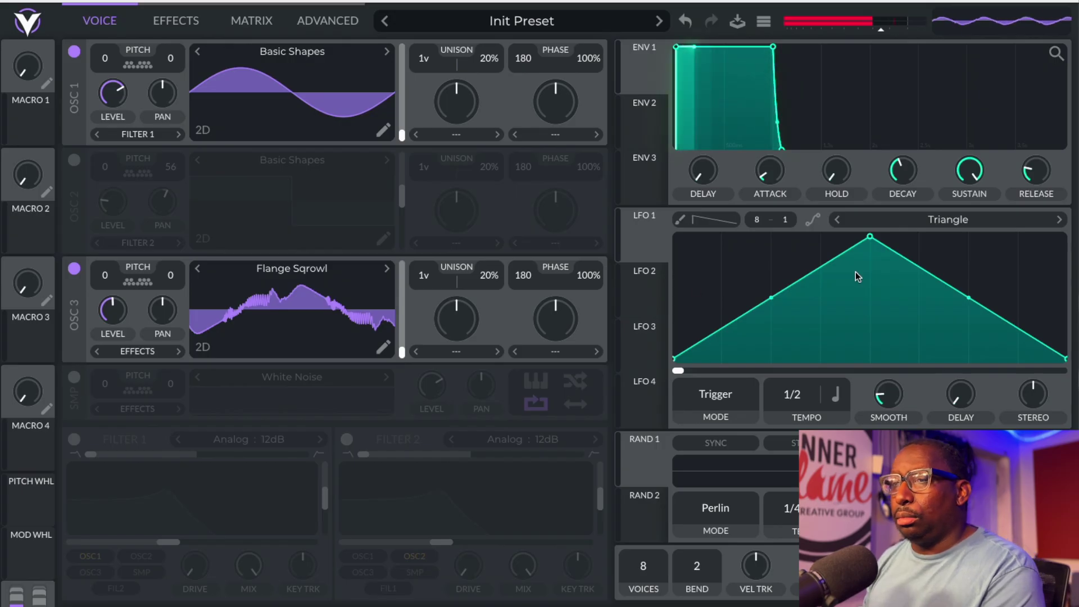
drag(161, 313, 159, 318)
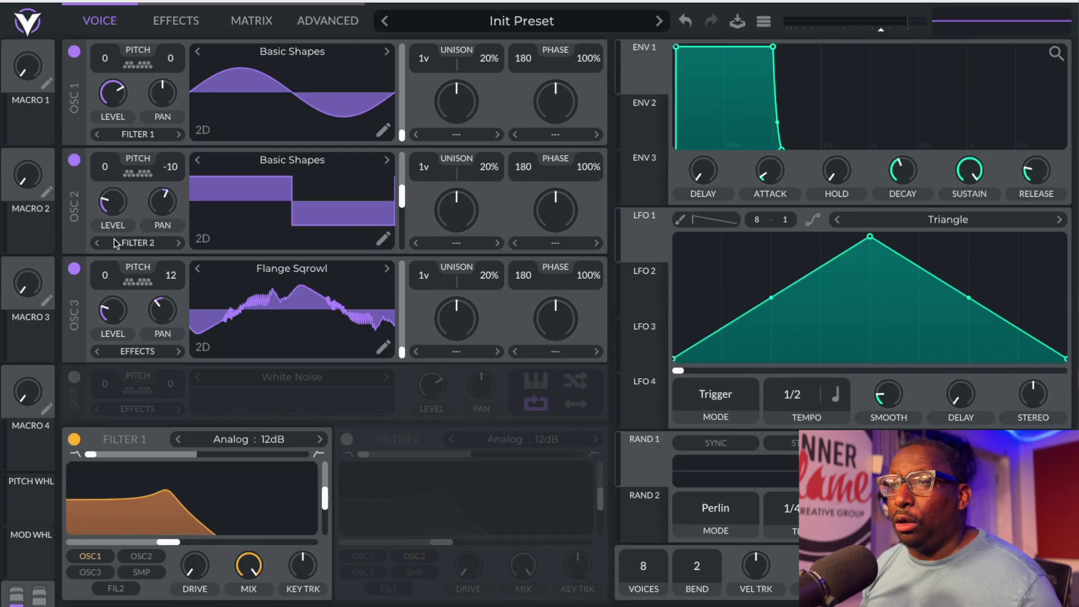
Route oscillators 2 and 3 into Filter 1 and raise that filter's cutoff
click(145, 248)
click(140, 255)
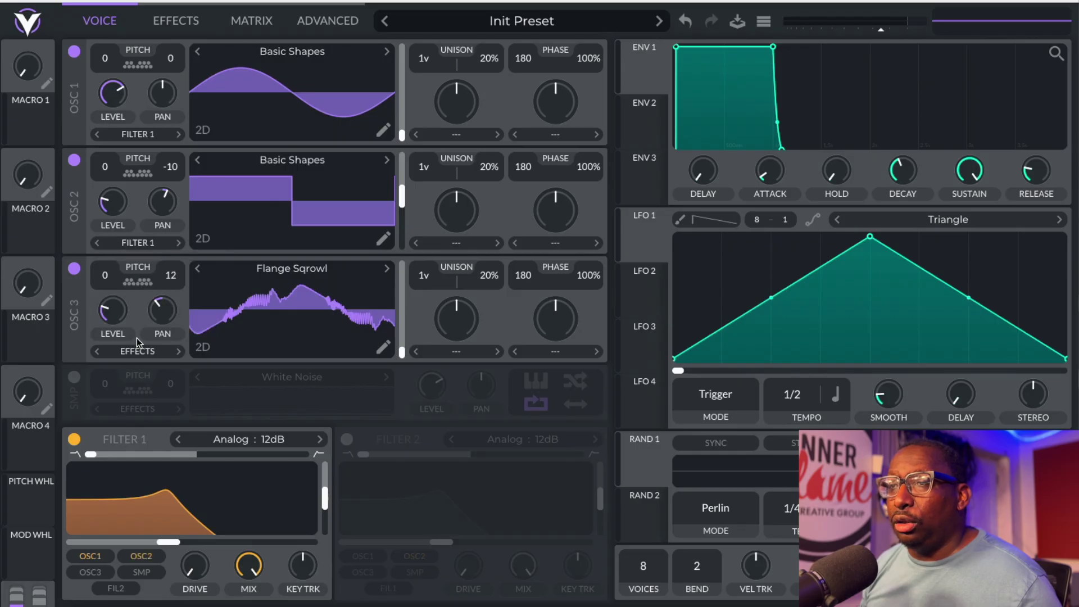
click(140, 355)
click(143, 375)
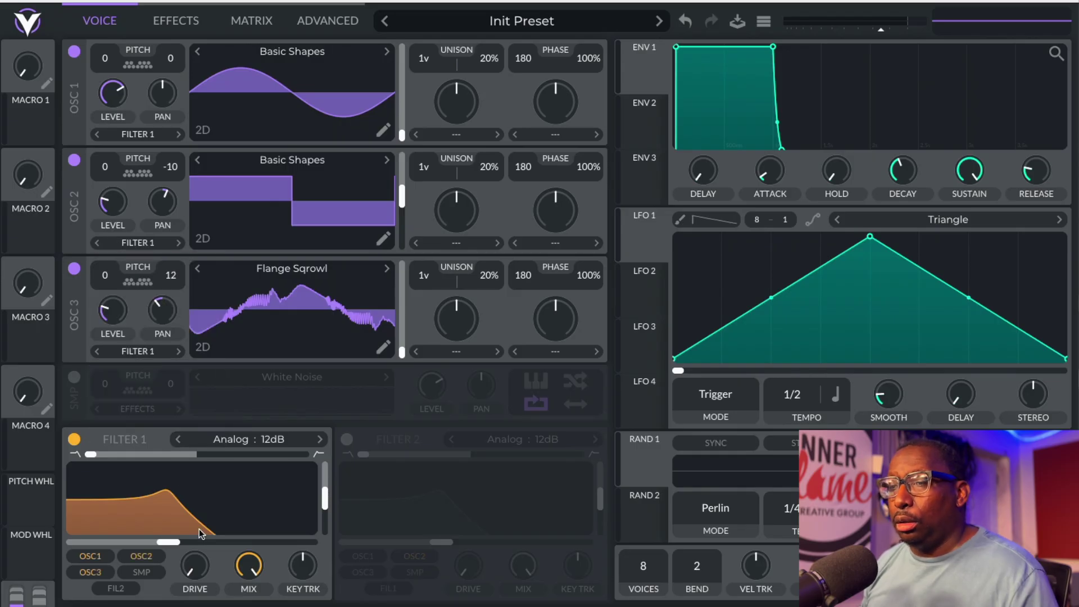
drag(171, 541, 228, 544)
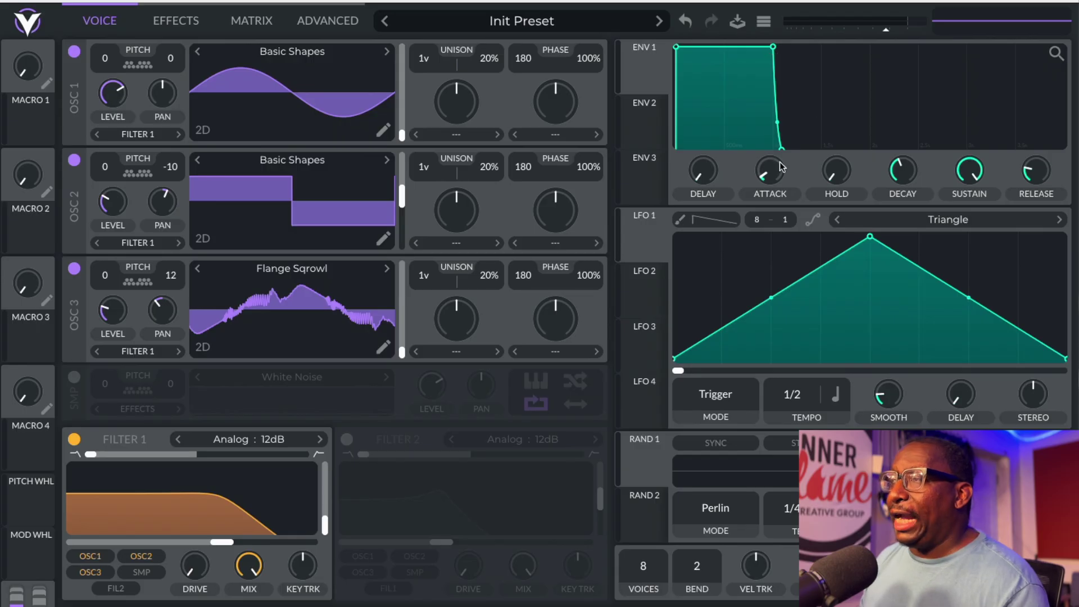
Lengthen Envelope 1's attack slightly, trying values from about 0.048 seconds upward
drag(770, 179, 770, 164)
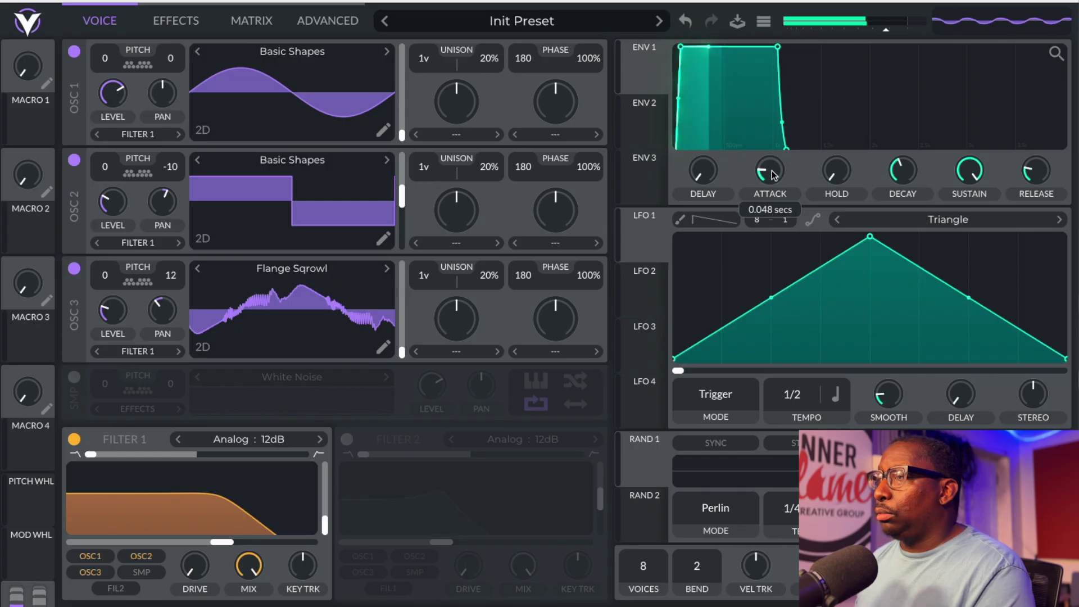
scroll(773, 171, up, 3)
scroll(771, 171, down, 2)
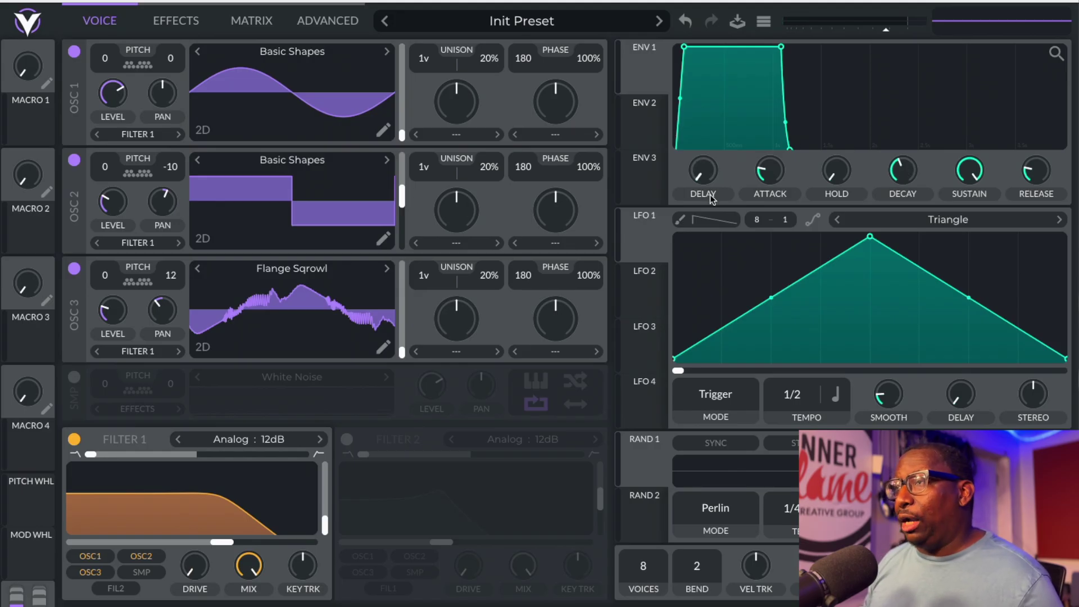
Assign Envelope 2 to oscillator 1's transpose and set the modulation amount to 12
click(634, 117)
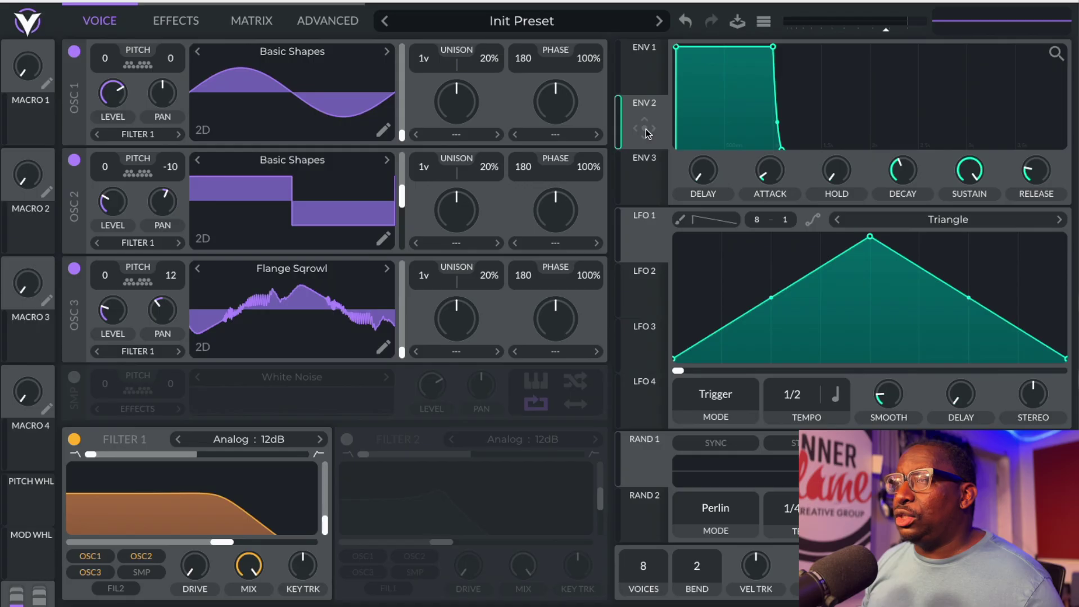
drag(647, 130, 109, 66)
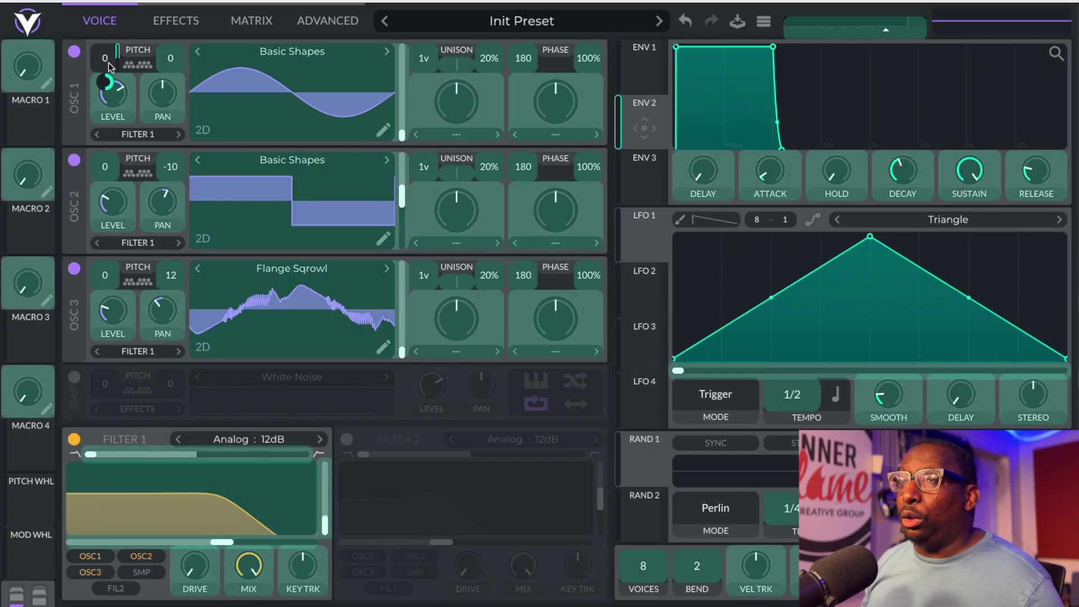
drag(105, 66, 105, 66)
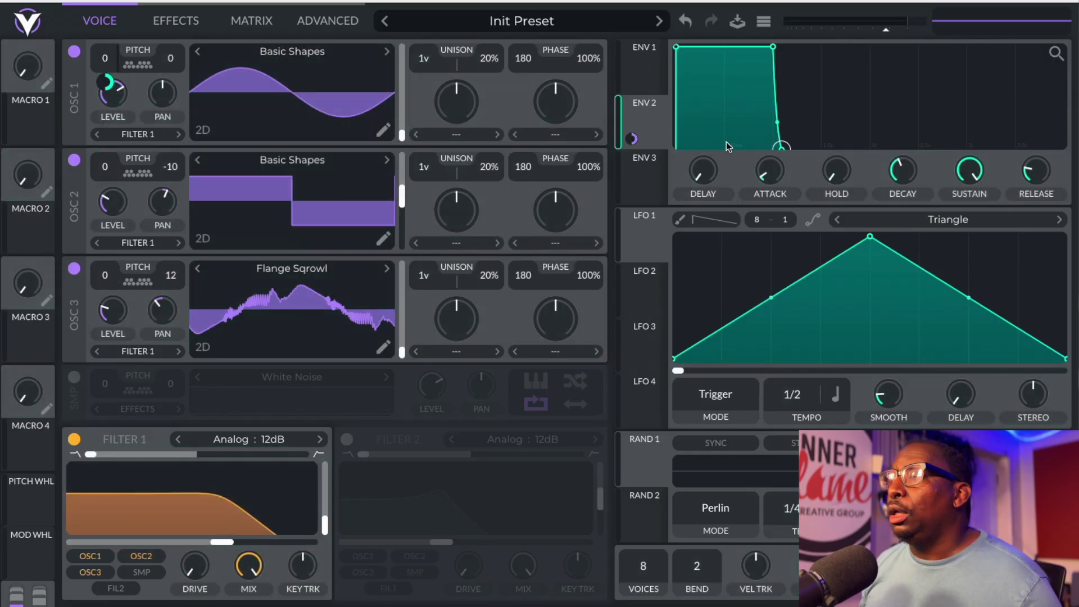
right_click(633, 140)
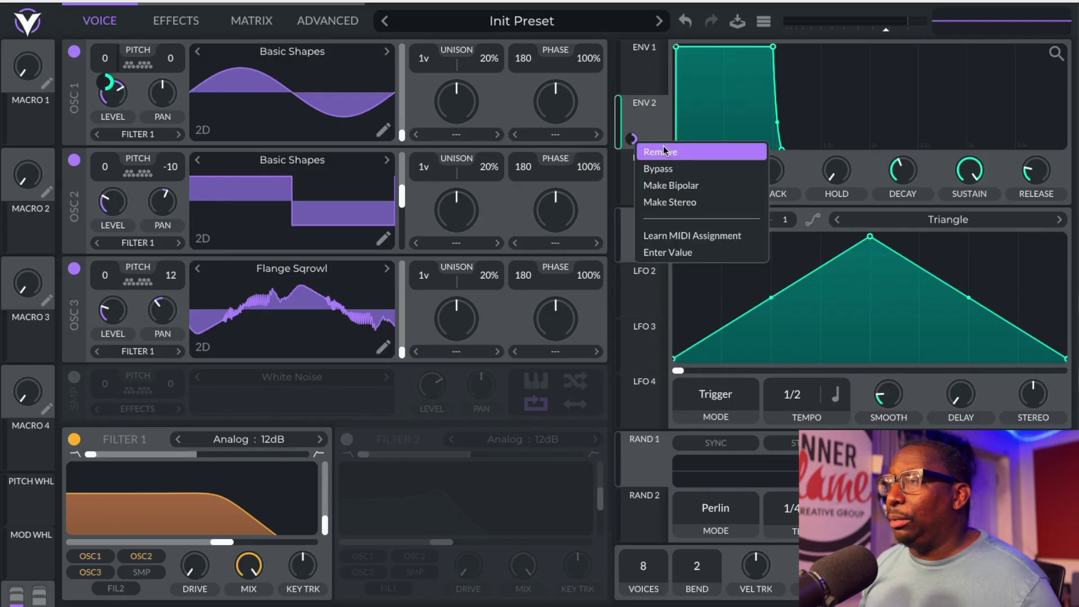
click(689, 257)
text(12)
key(Return)
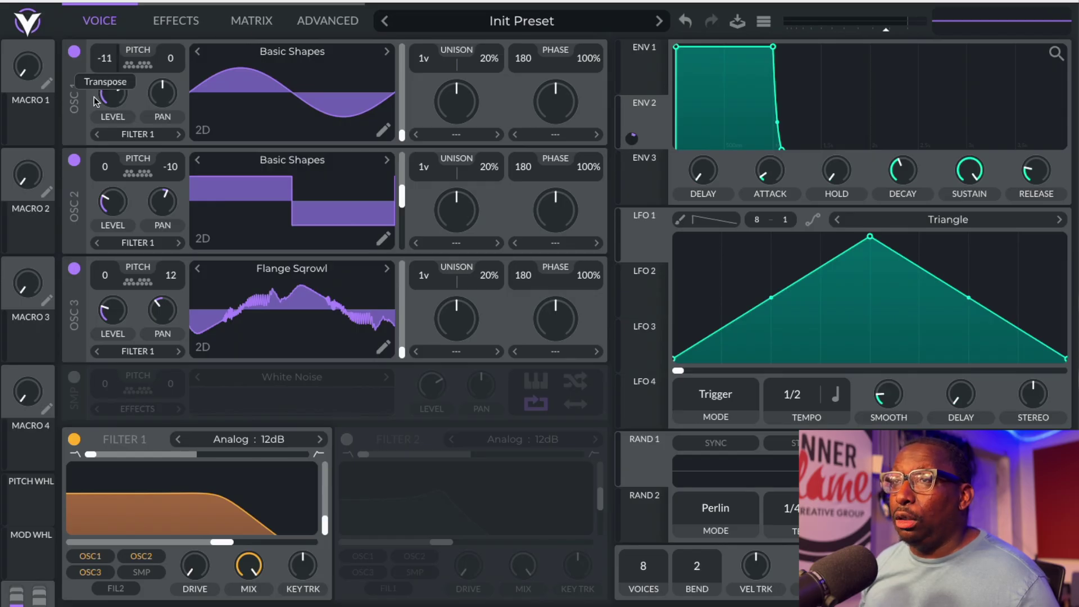
Set the transpose of all three oscillators to -12 and lengthen Envelope 2's attack
drag(105, 166, 101, 216)
drag(105, 275, 100, 333)
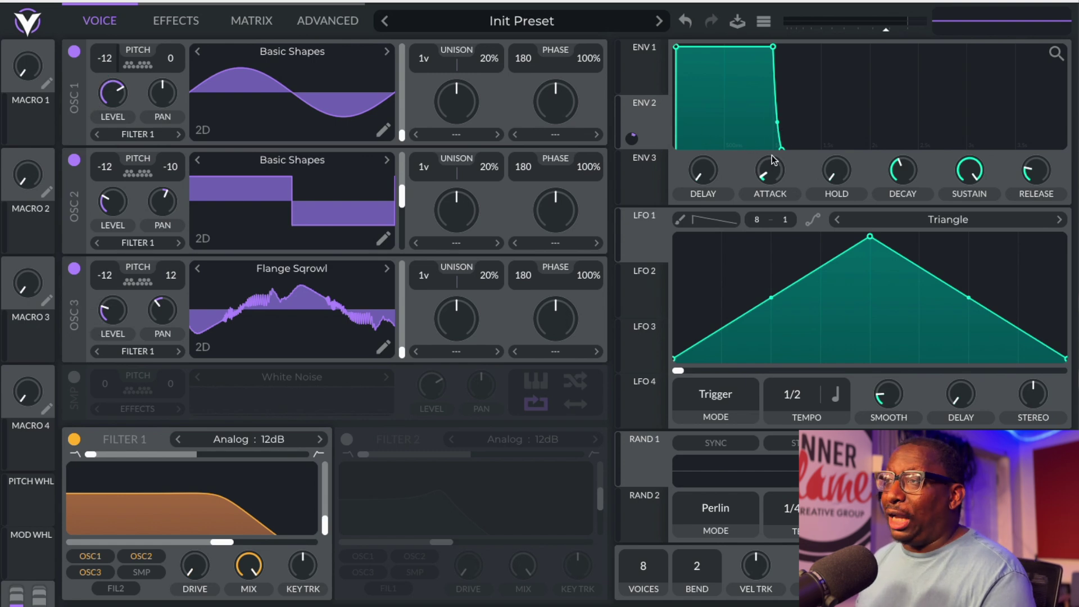
drag(768, 178, 769, 145)
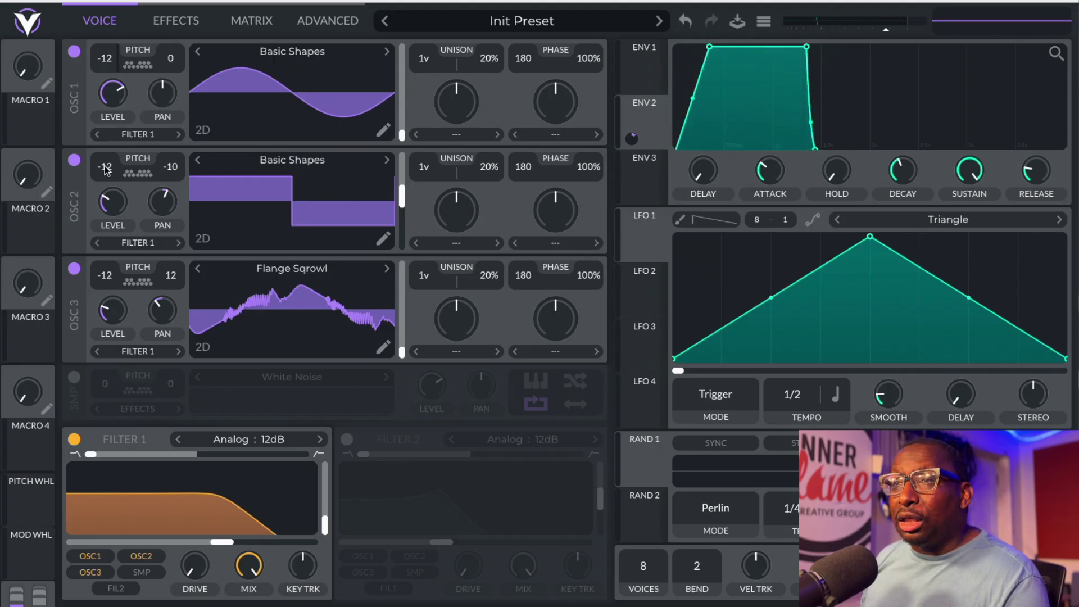
Return oscillators 2 and 3 to a transpose of 0, and try Envelope 2's attack at about 0.723 seconds before shortening it
drag(105, 171, 108, 158)
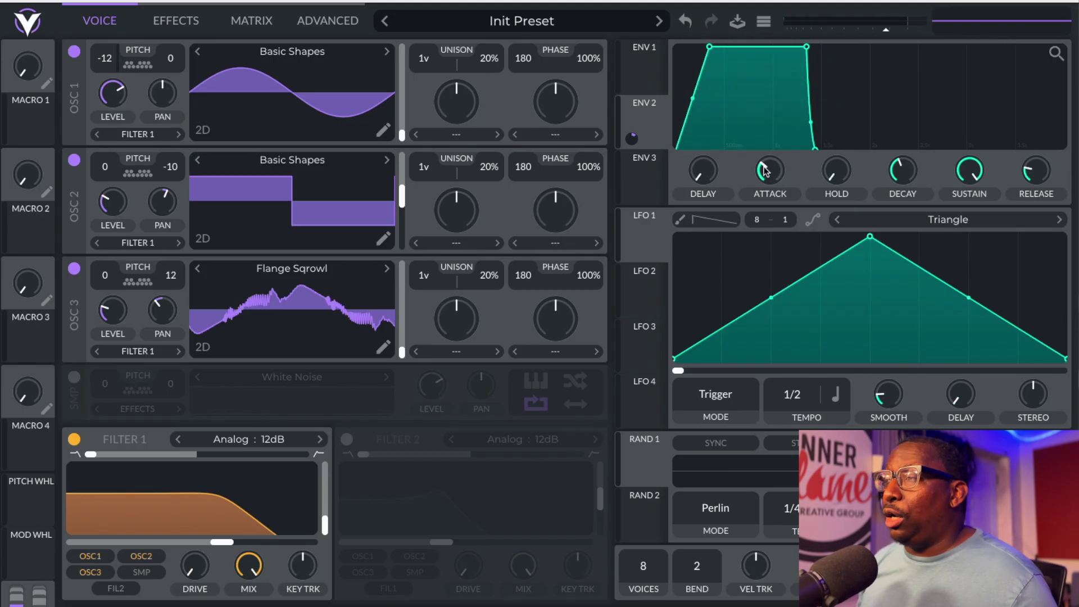
drag(764, 171, 766, 167)
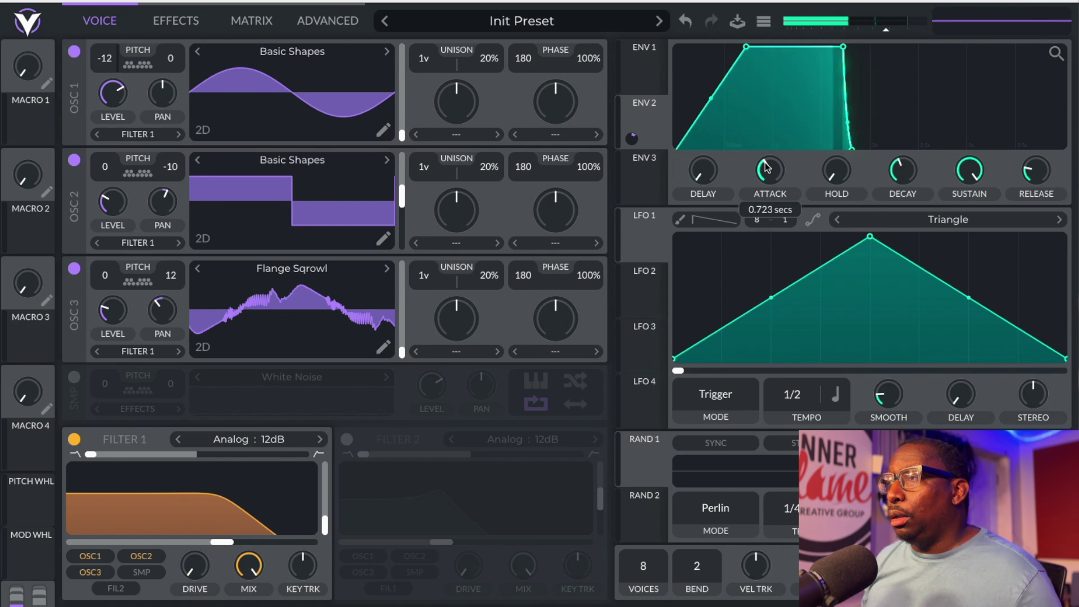
drag(766, 167, 763, 176)
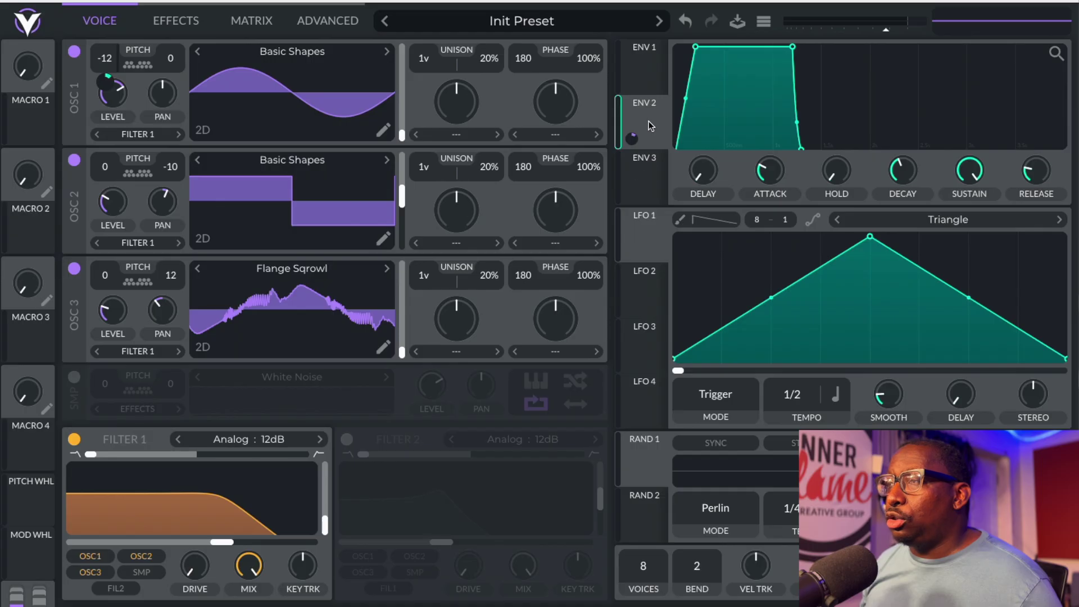
Assign Envelope 3 to oscillator 2's transpose with a modulation amount of 12, and set that oscillator's transpose to -12
click(637, 170)
drag(645, 184, 113, 201)
right_click(632, 153)
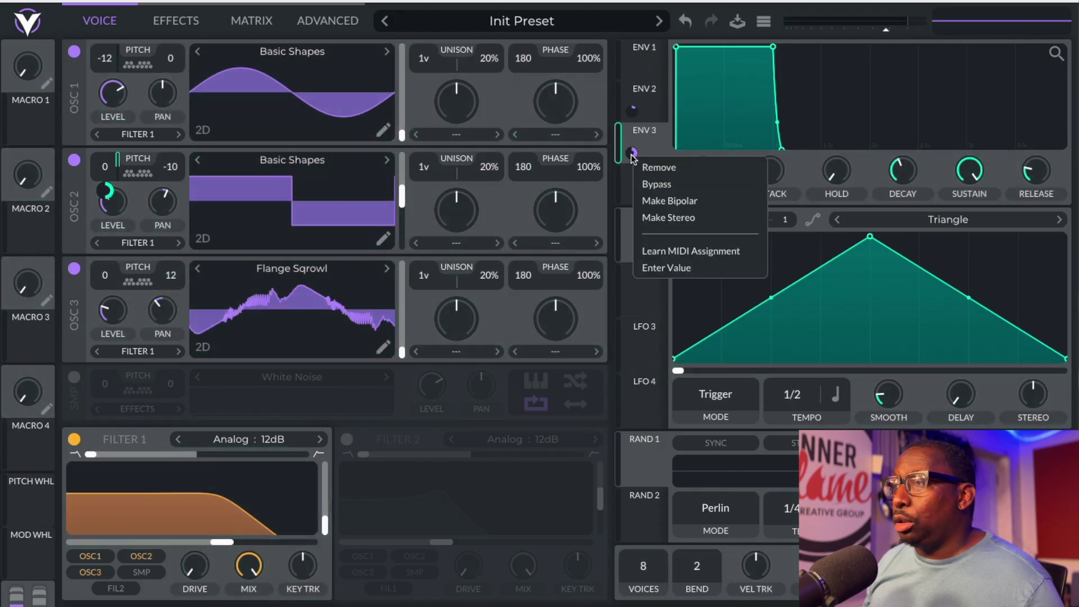
click(667, 269)
text(12)
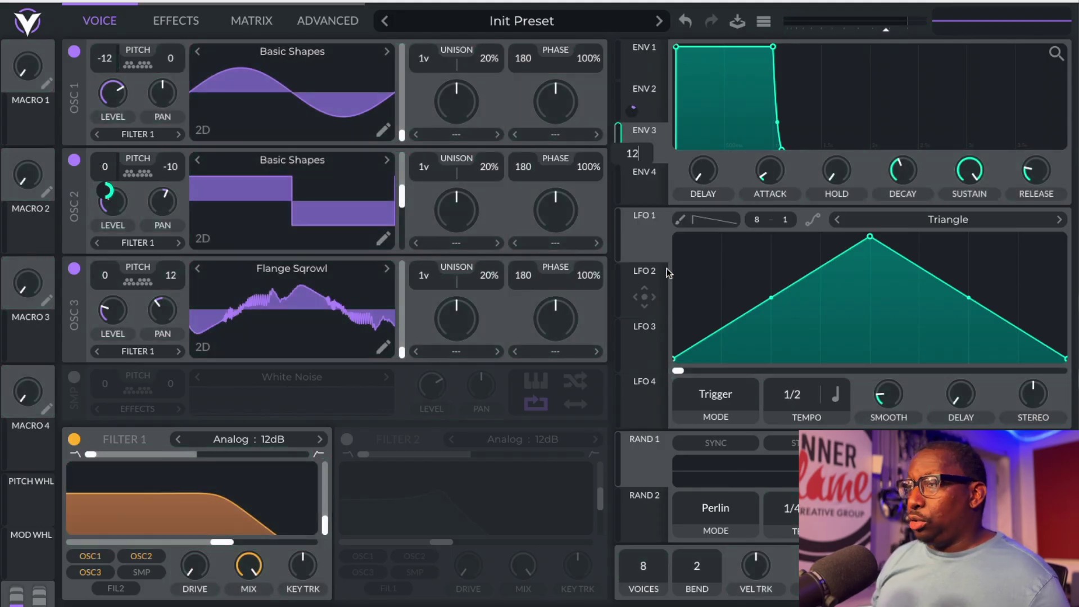
key(Return)
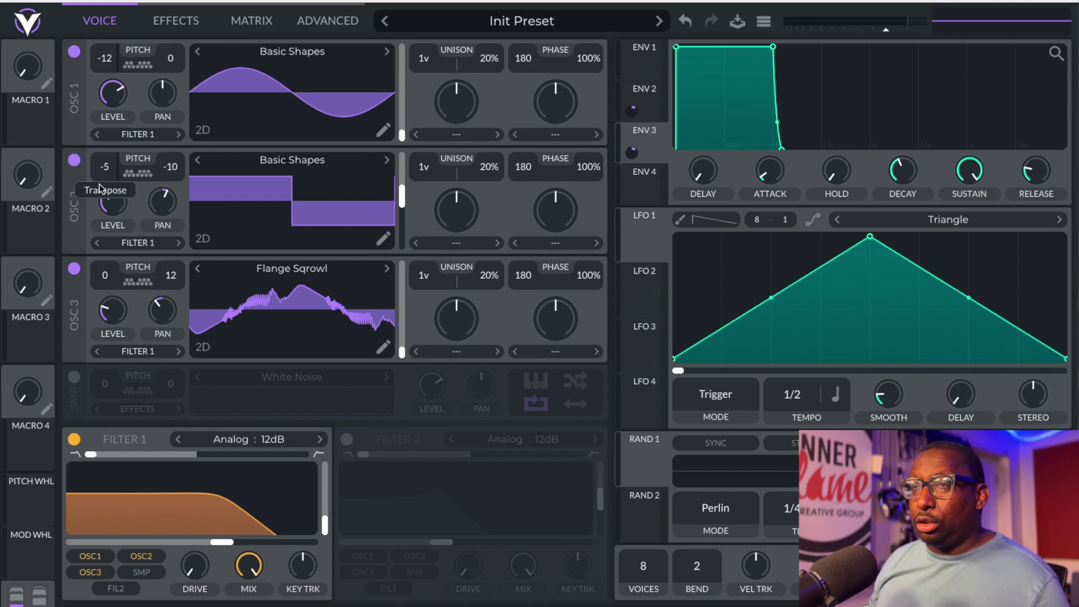
drag(96, 212, 92, 211)
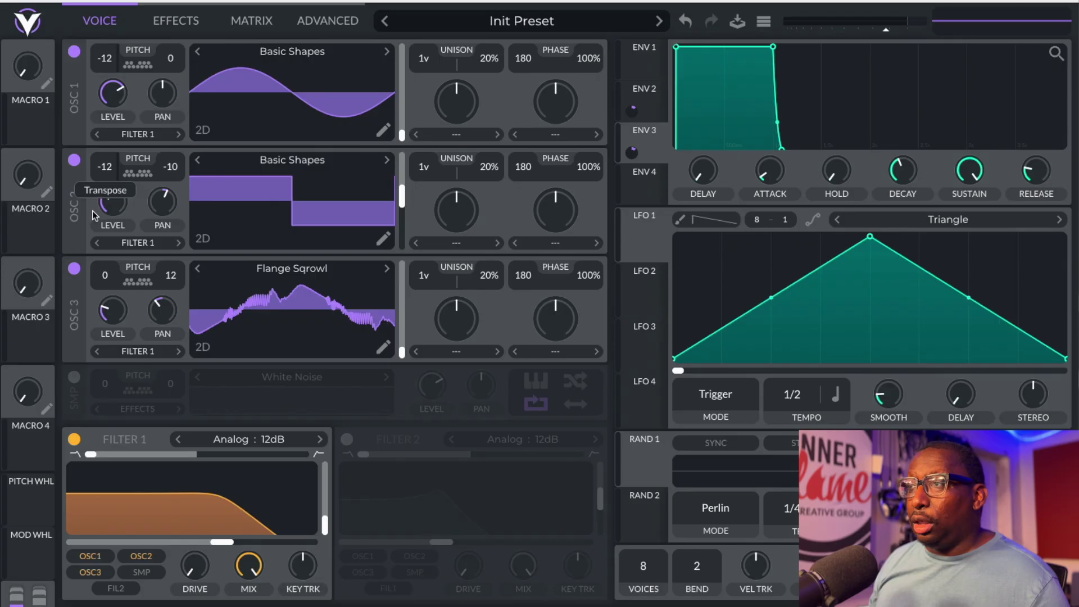
Lengthen Envelope 3's attack beyond Envelope 2's and reduce LFO 1's horizontal grid size to 1
click(652, 106)
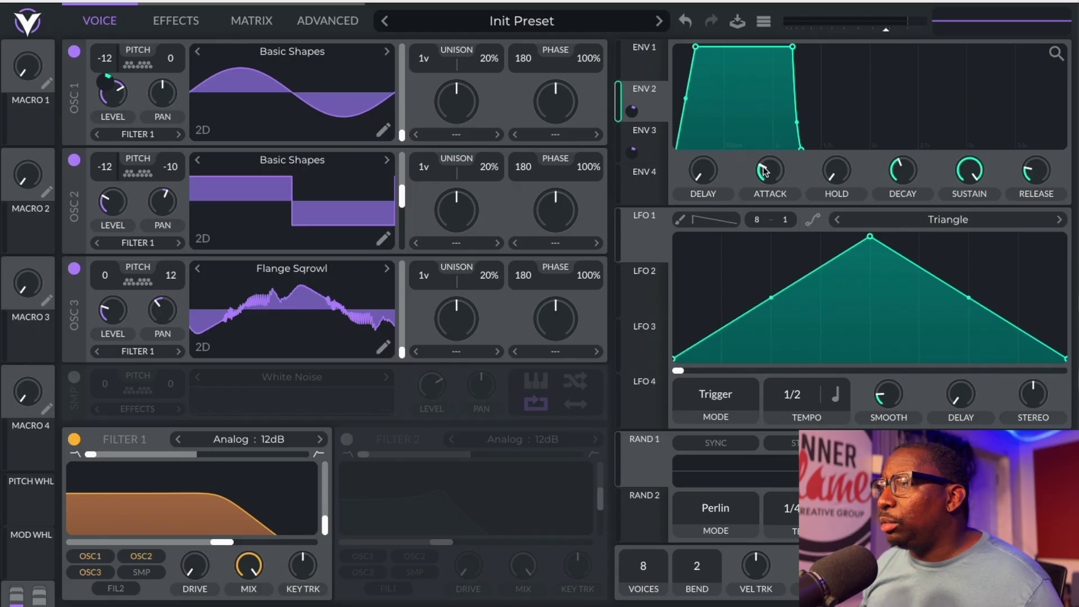
click(663, 148)
drag(758, 176, 764, 144)
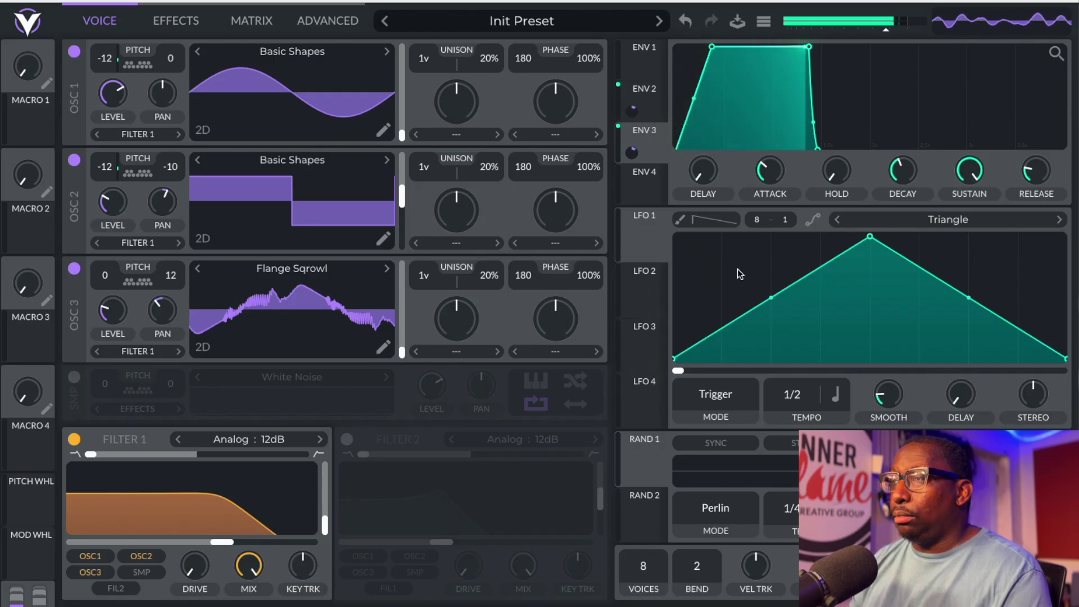
scroll(737, 269, down, 7)
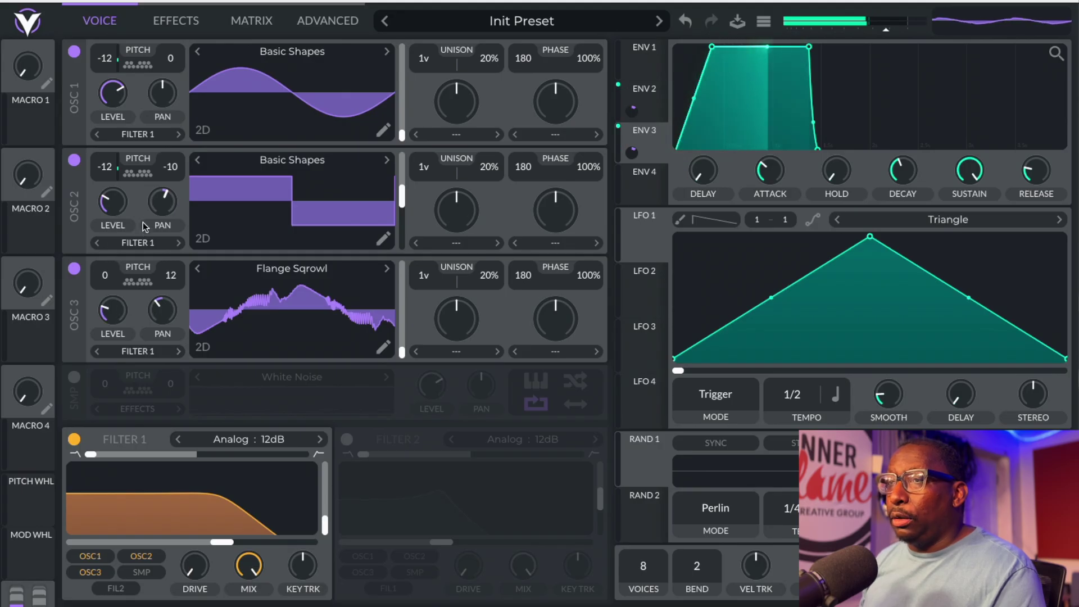
mouse_move(109, 201)
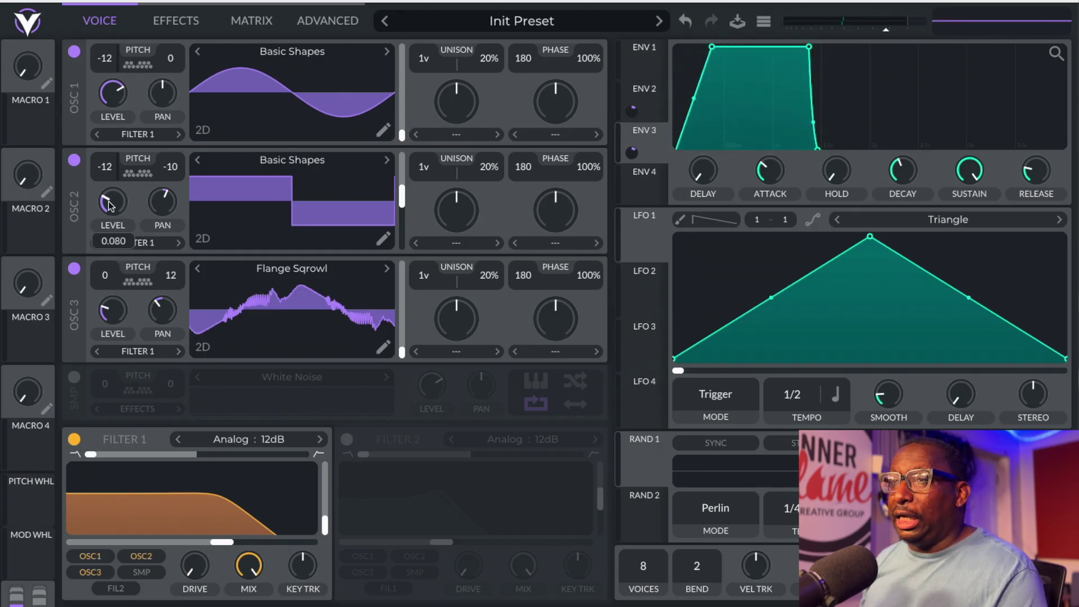
Set oscillator 2's level to about 0.065, and give oscillator 3 a lower level with 16 unison voices
drag(108, 205, 119, 208)
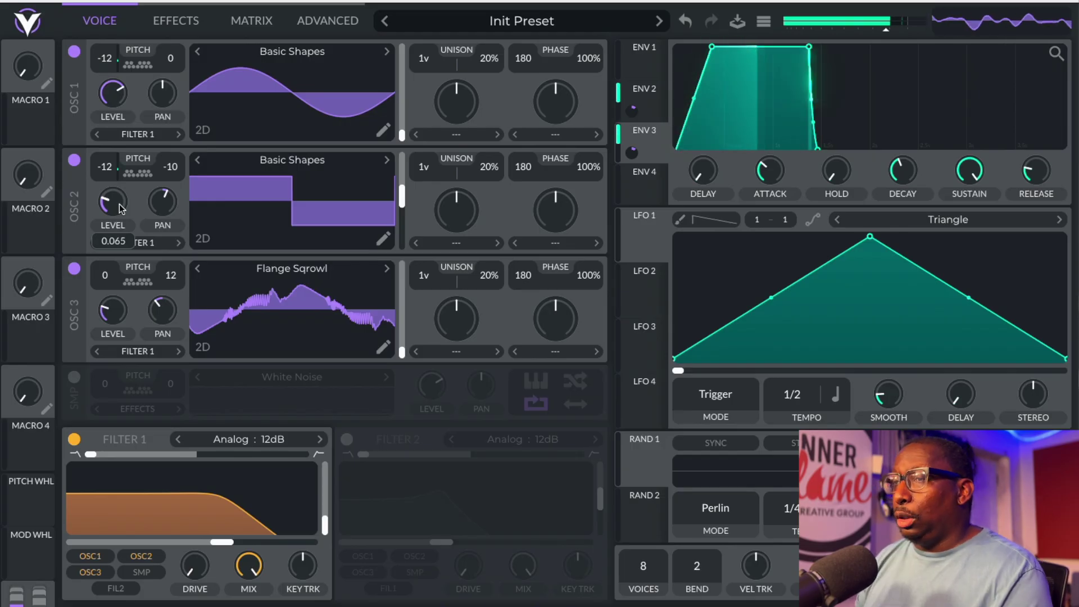
drag(107, 317, 104, 321)
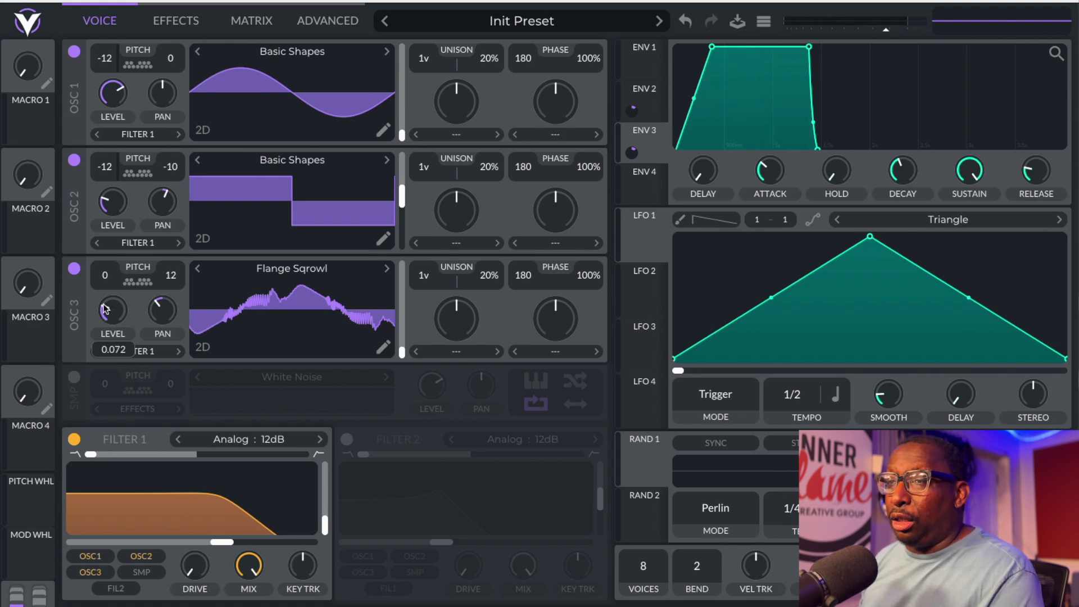
drag(457, 276, 456, 248)
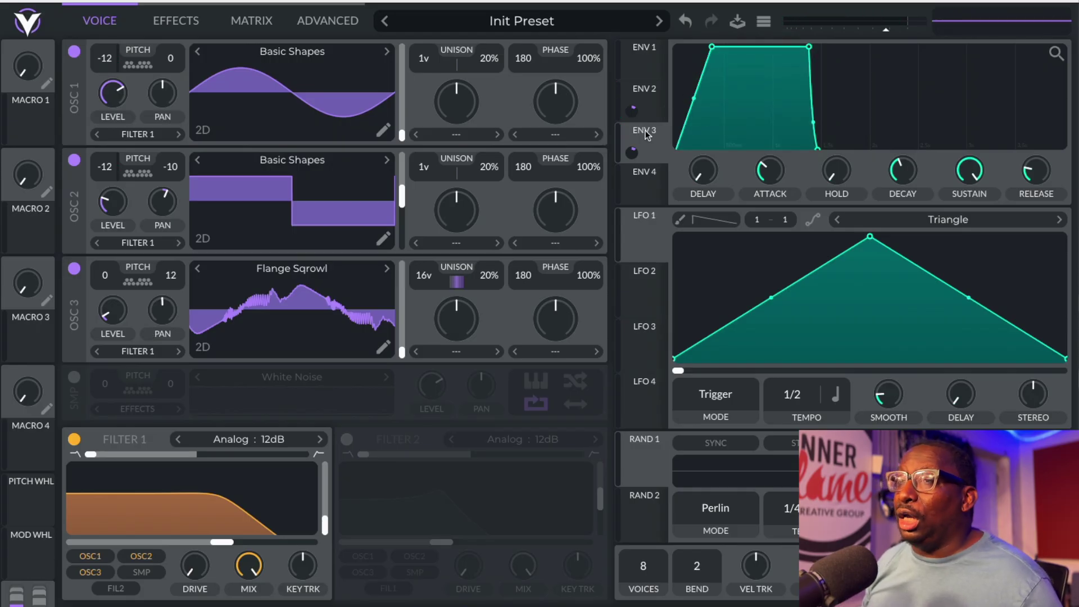
Switch oscillator 3 off and reduce oscillator 2's level slightly
click(75, 269)
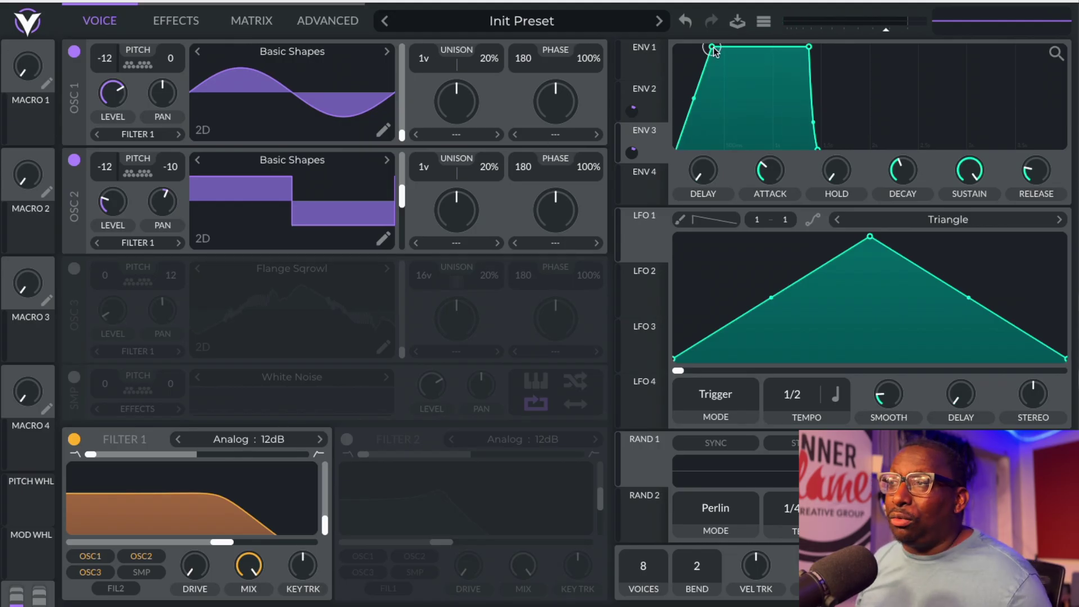
mouse_move(112, 205)
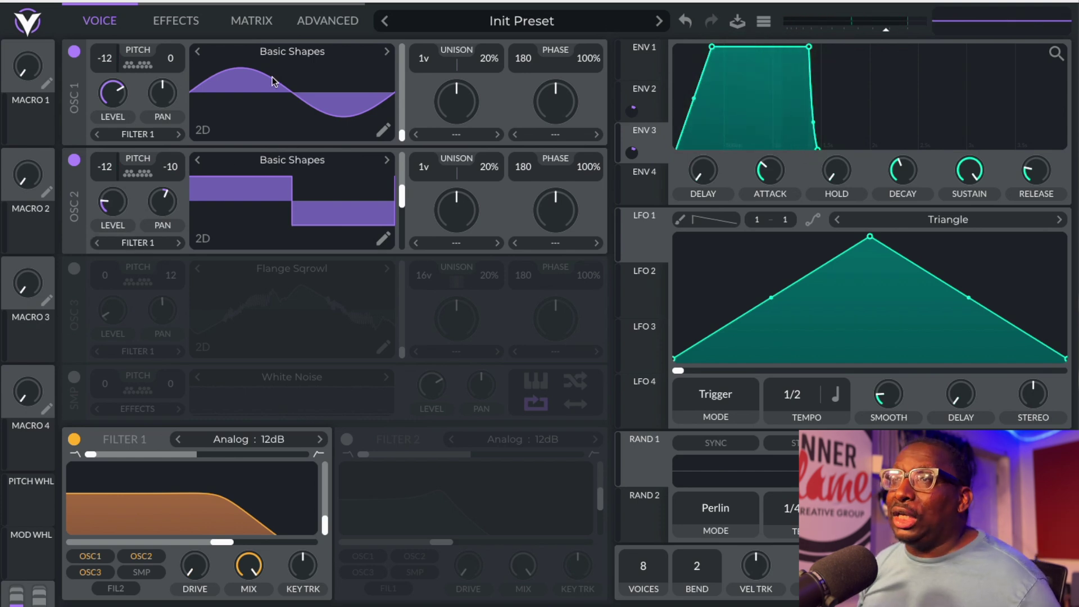
Enable the Delay and Reverb effects for the sound
click(180, 23)
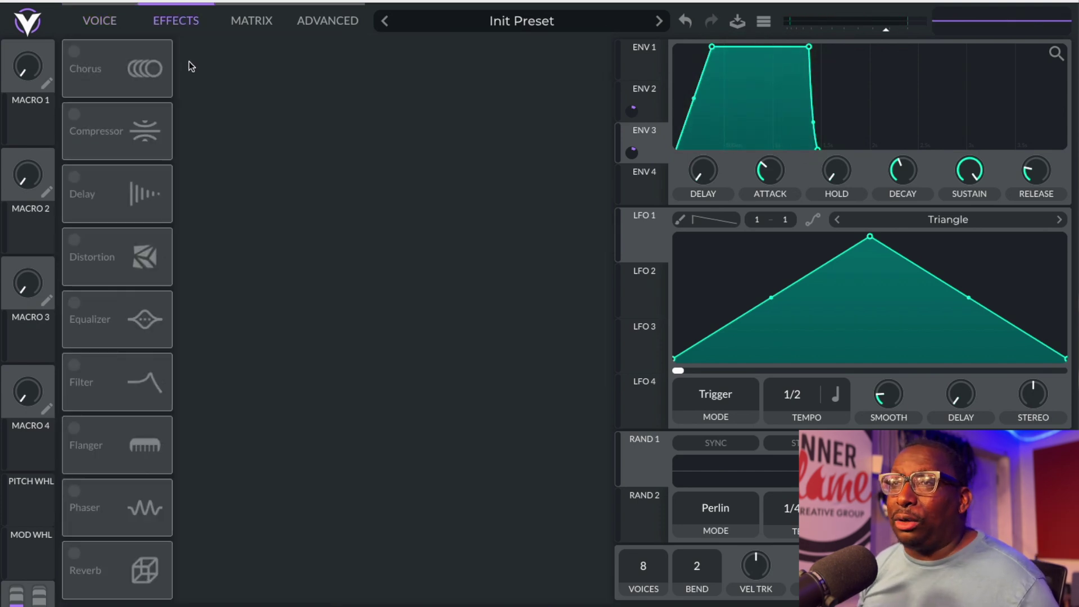
click(74, 177)
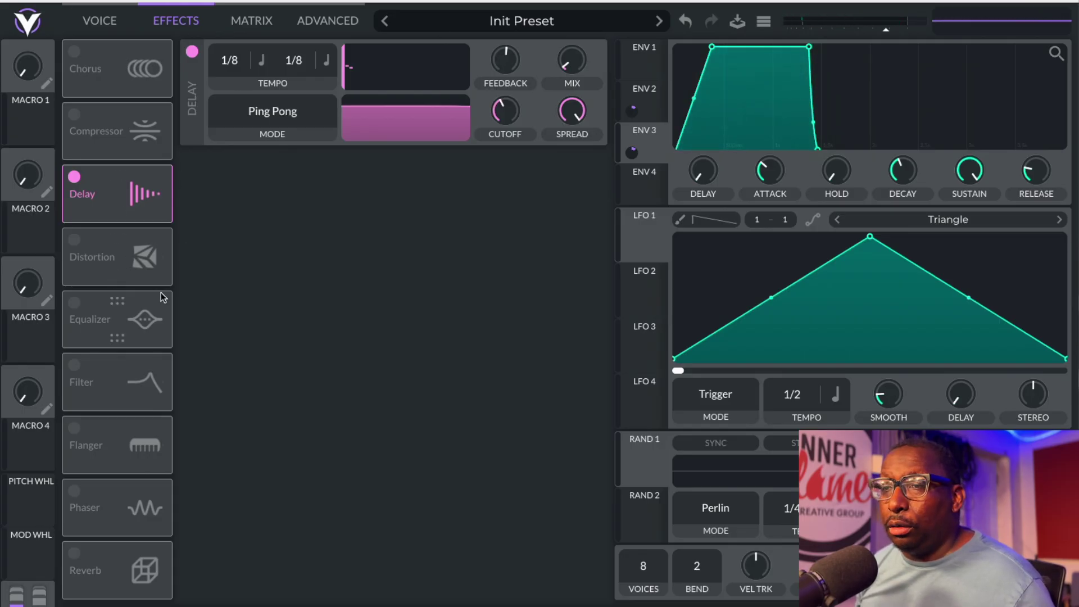
click(74, 554)
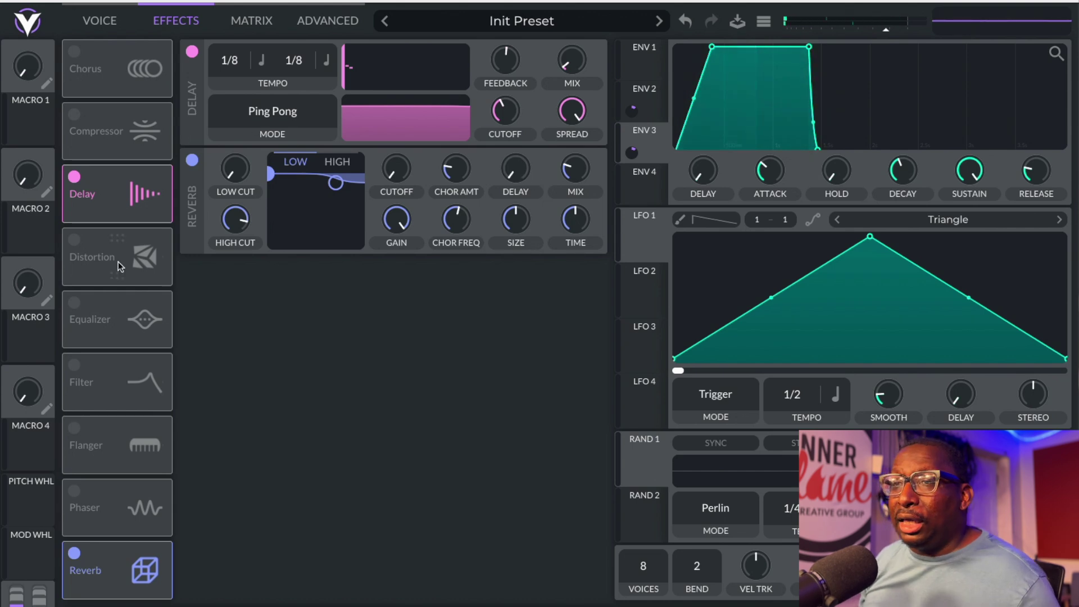
Enable the Equalizer with a low cut at about 44.54 semitones and 1.269 dB gain, and lower its resonance to minimum
click(74, 304)
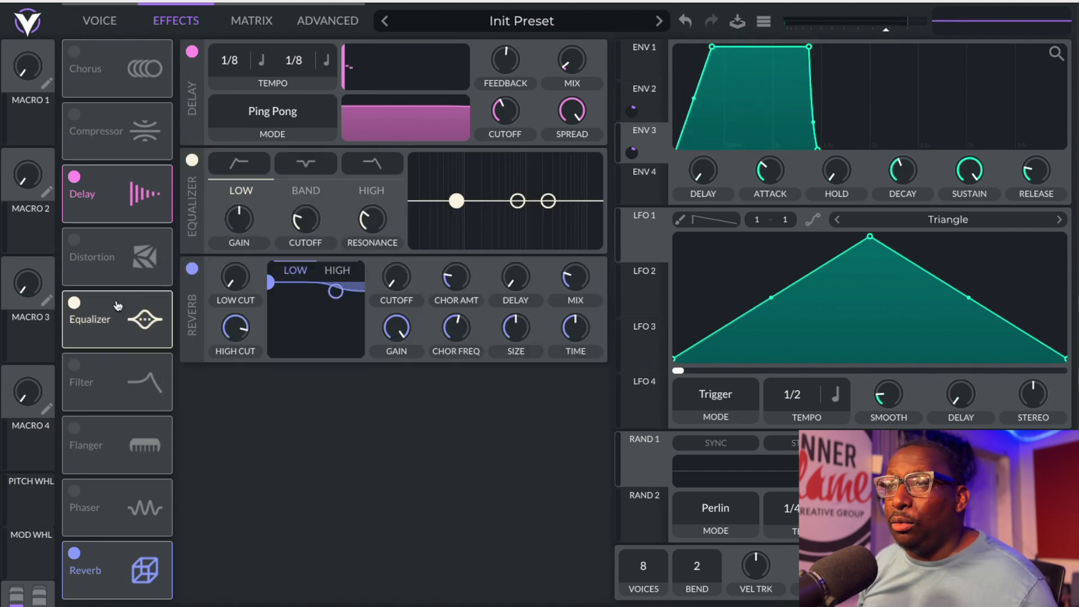
click(232, 169)
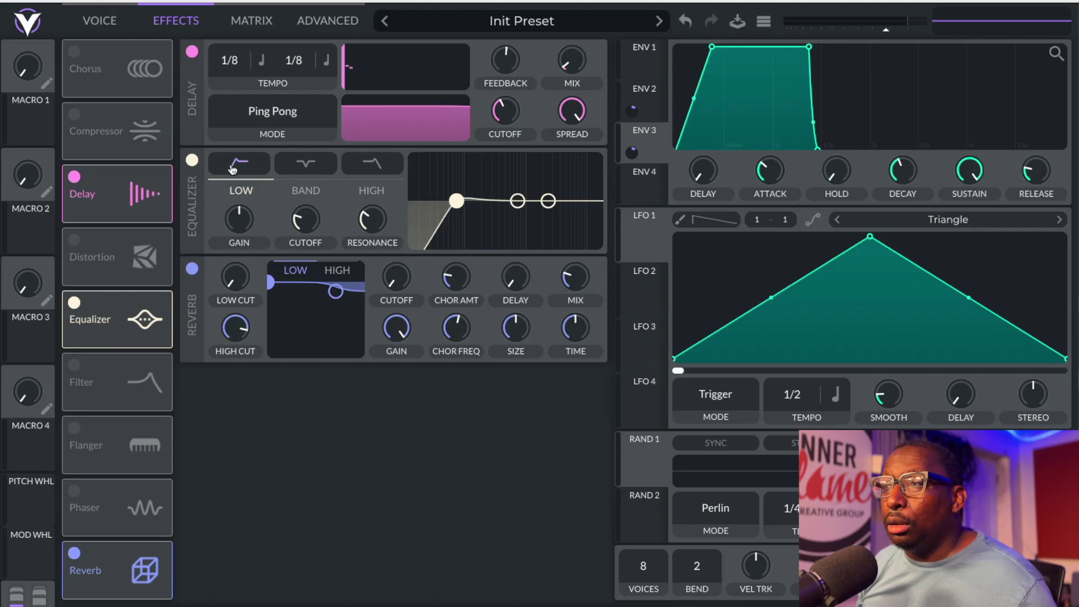
drag(460, 201, 466, 199)
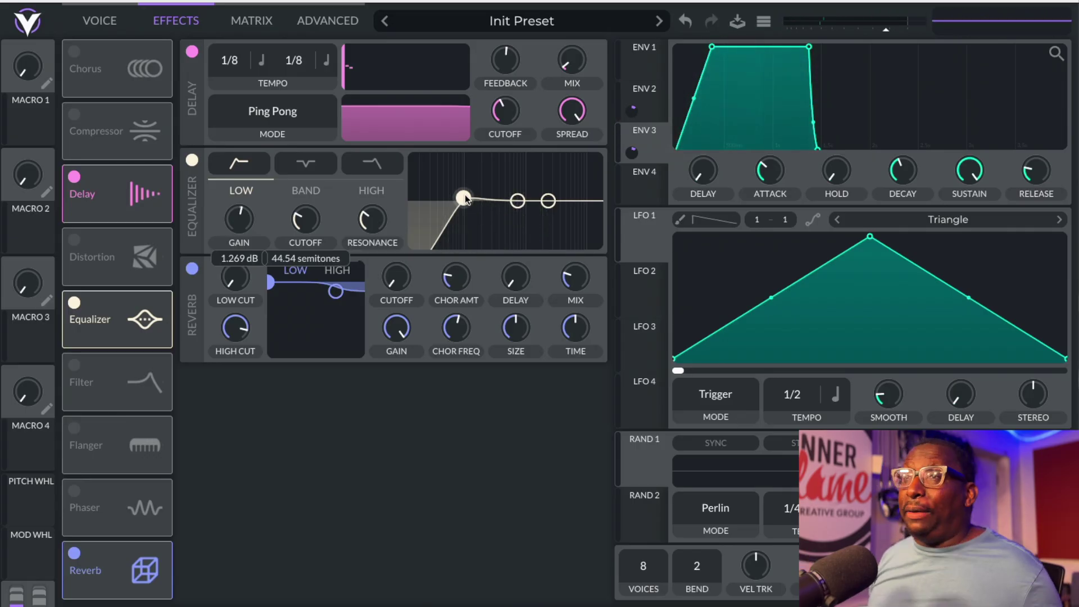
scroll(465, 199, down, 5)
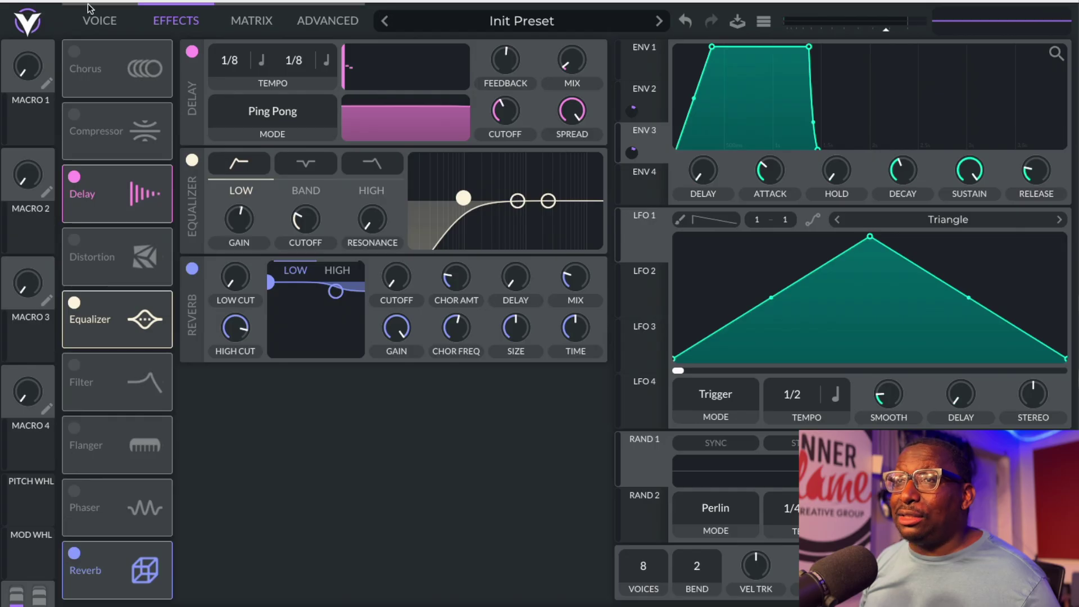
Enable the sampler with the Waves sample and bring its level down low
click(97, 24)
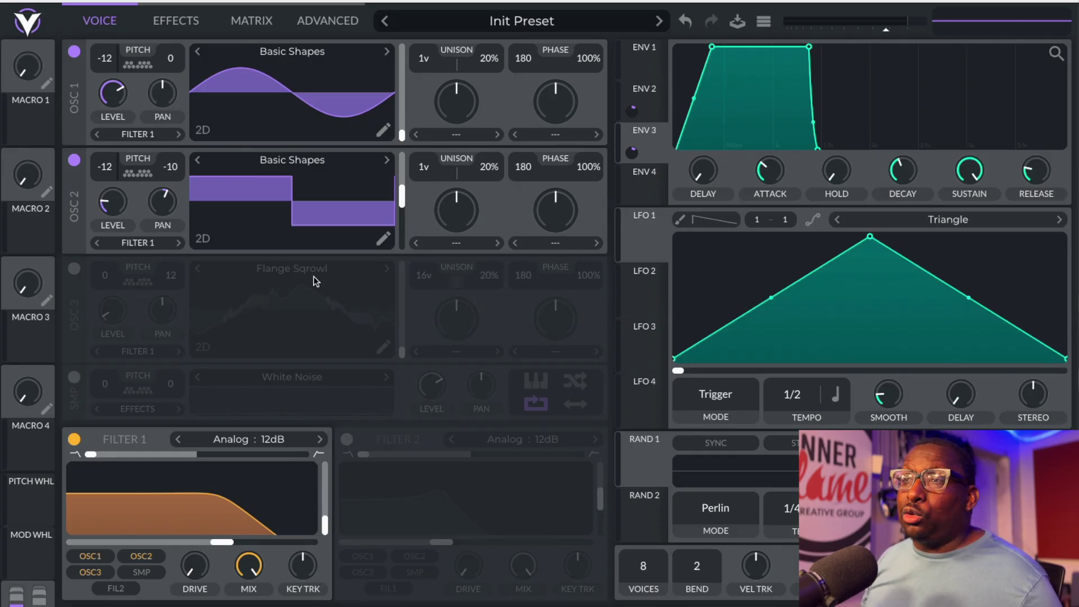
click(73, 378)
click(282, 390)
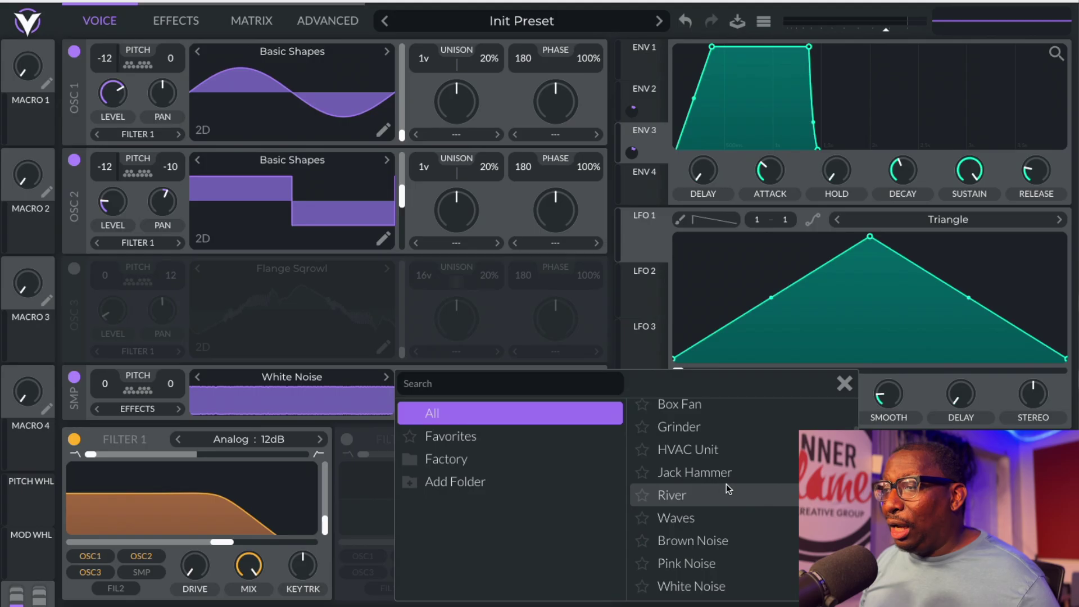
click(700, 516)
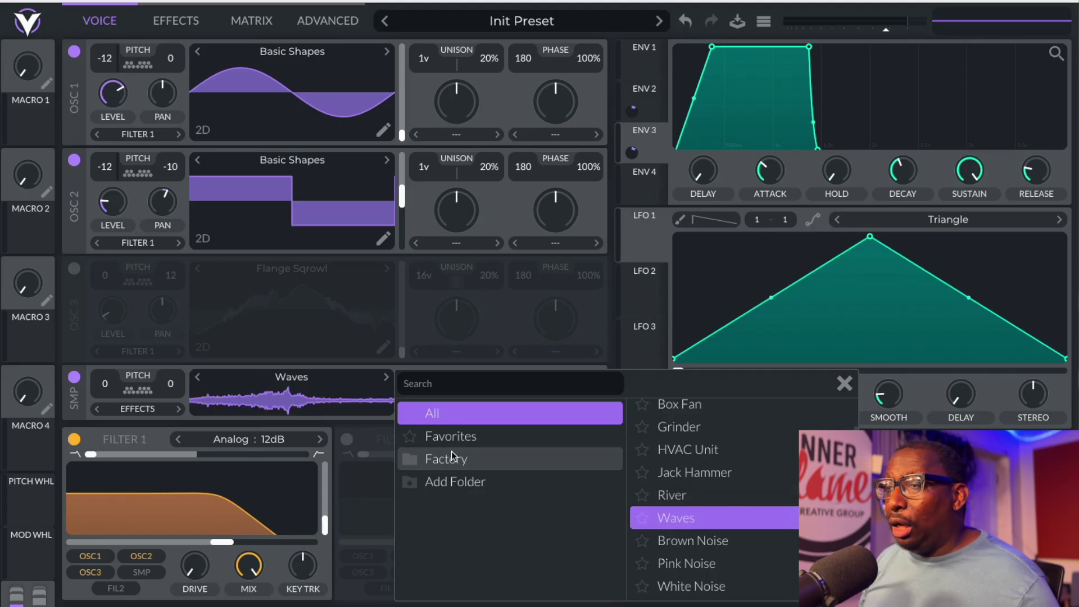
click(264, 424)
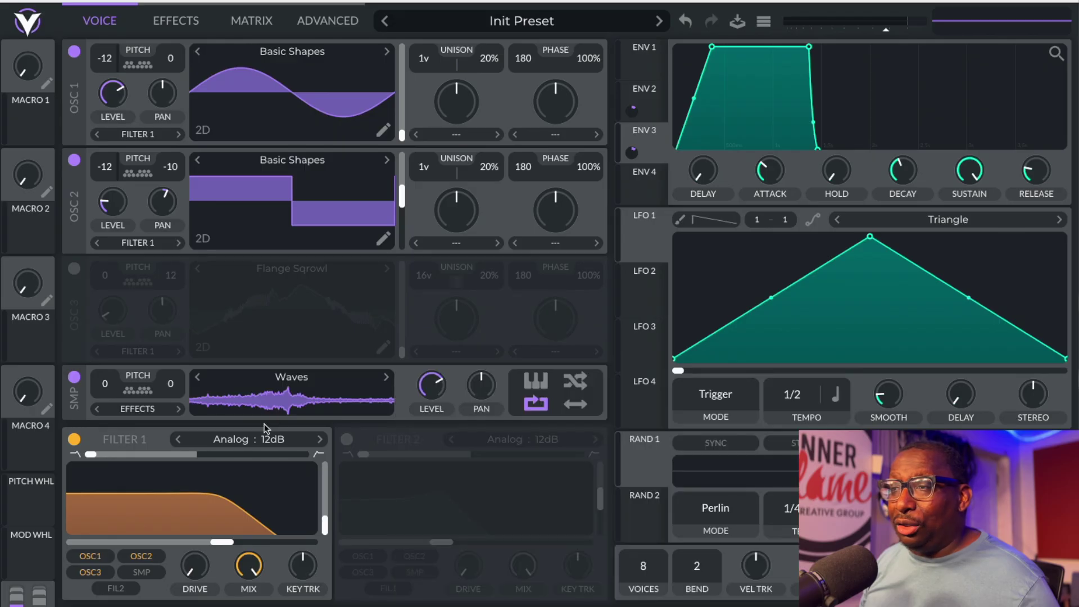
drag(443, 388, 419, 448)
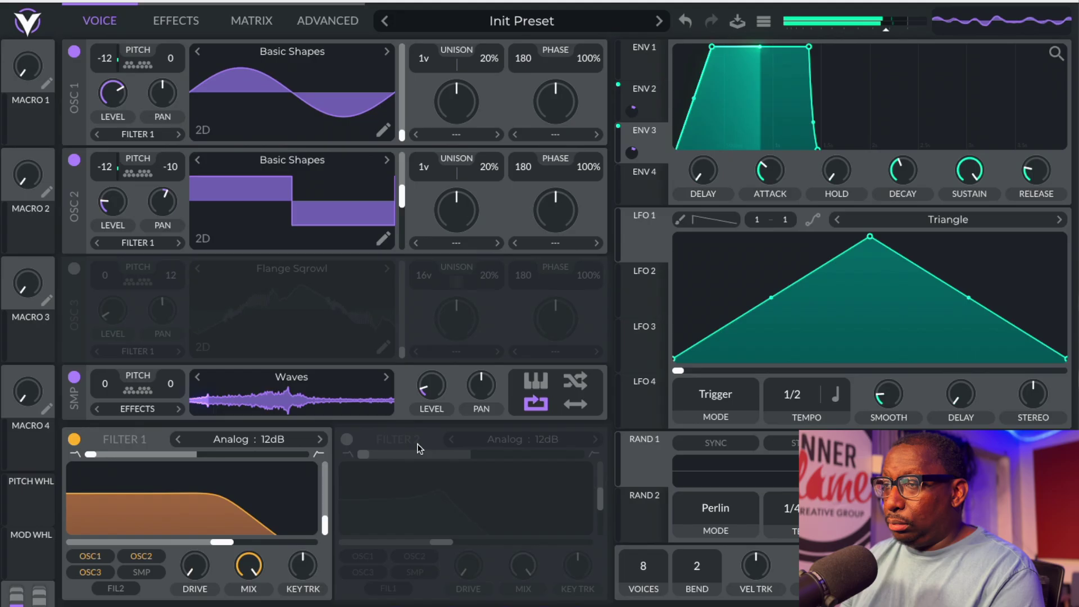